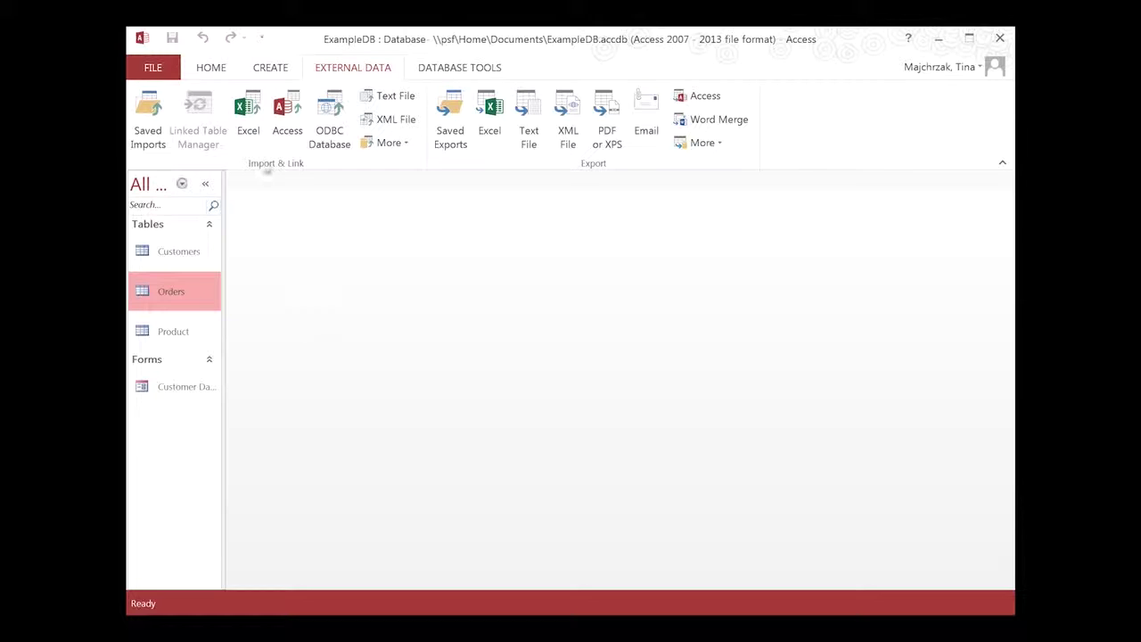
Step: Start a new query in Design View and add the Customers table to it
{"action": "left_click", "coordinate": [275, 67]}
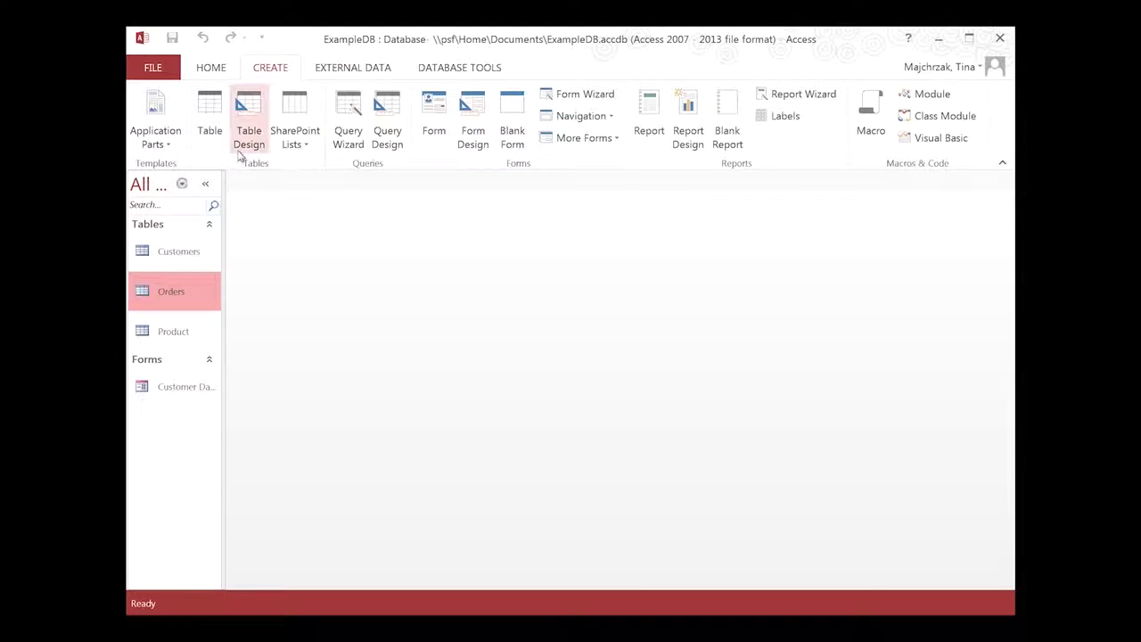
{"action": "left_click", "coordinate": [385, 142]}
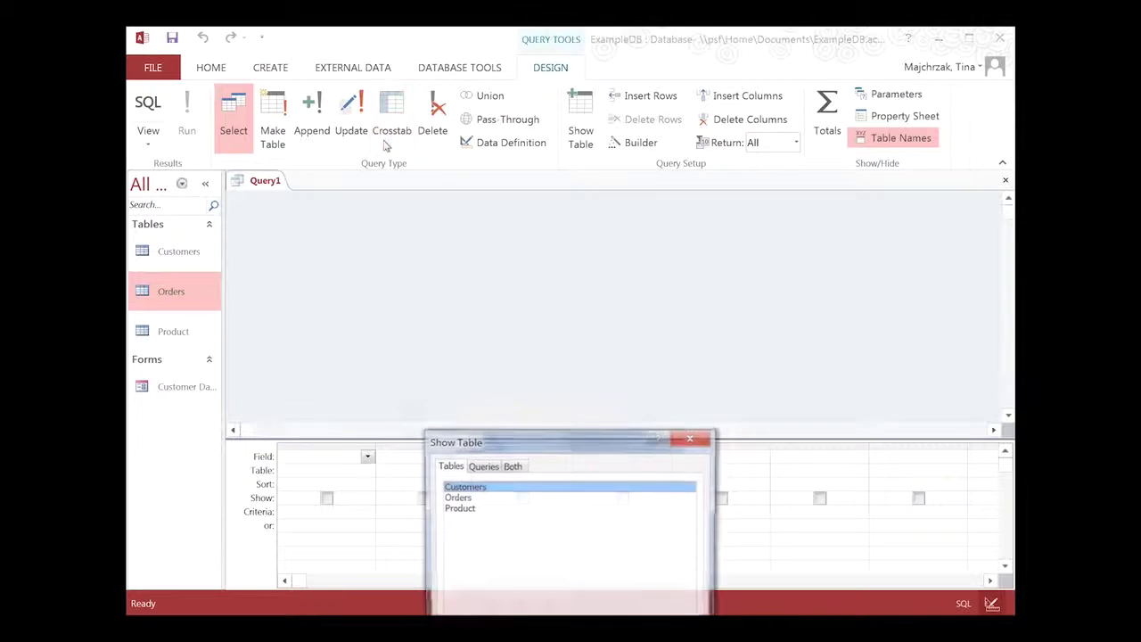
{"action": "left_click_drag", "start_coordinate": [560, 439], "coordinate": [810, 253]}
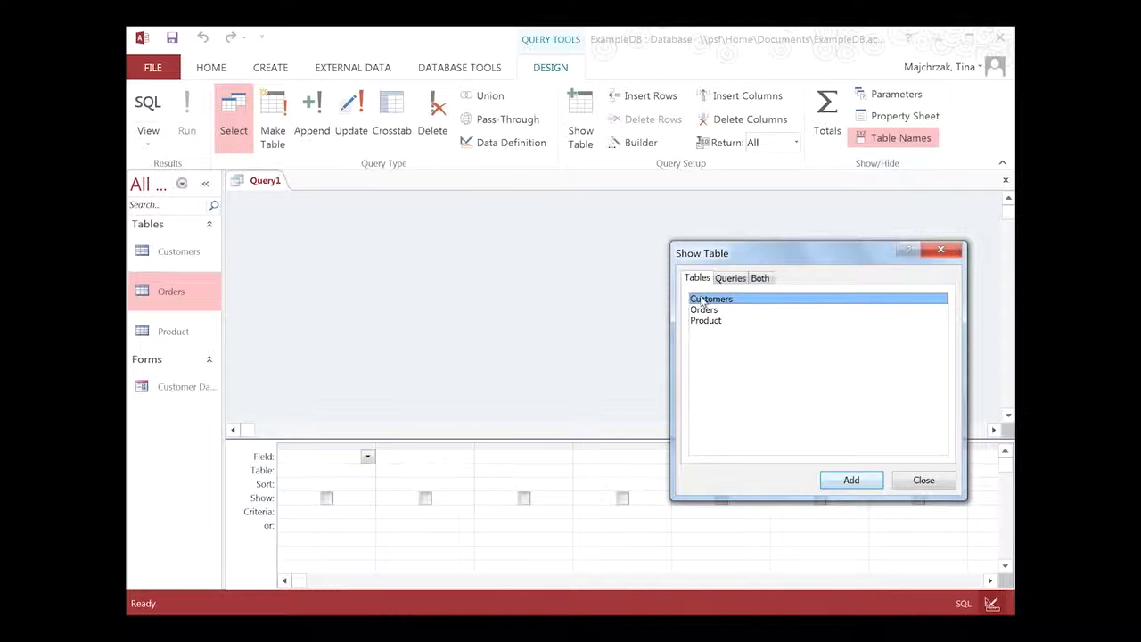
{"action": "left_click", "coordinate": [842, 481]}
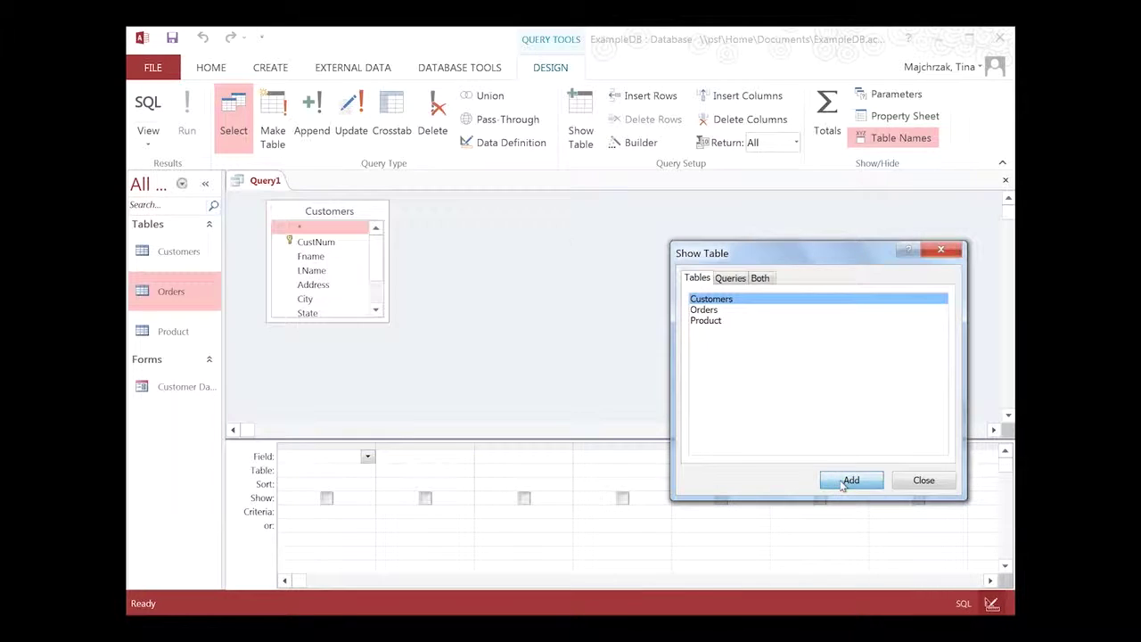
{"action": "left_click", "coordinate": [941, 249]}
Step: Add Fname, LName and Level from Customers to the query grid
{"action": "double_click", "coordinate": [342, 257]}
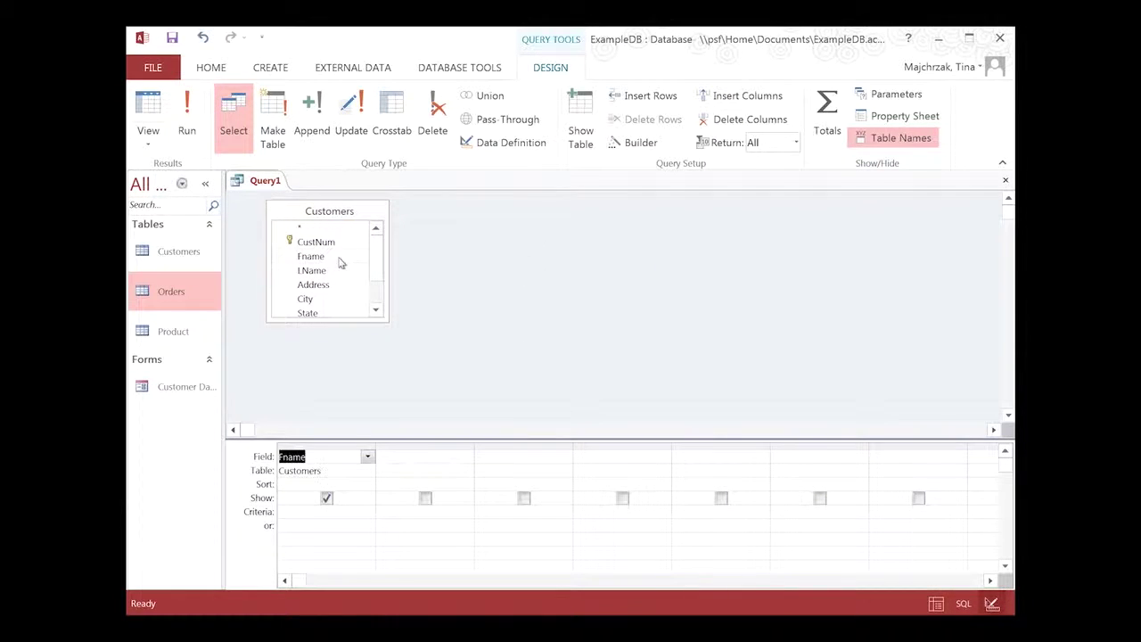
{"action": "double_click", "coordinate": [340, 271]}
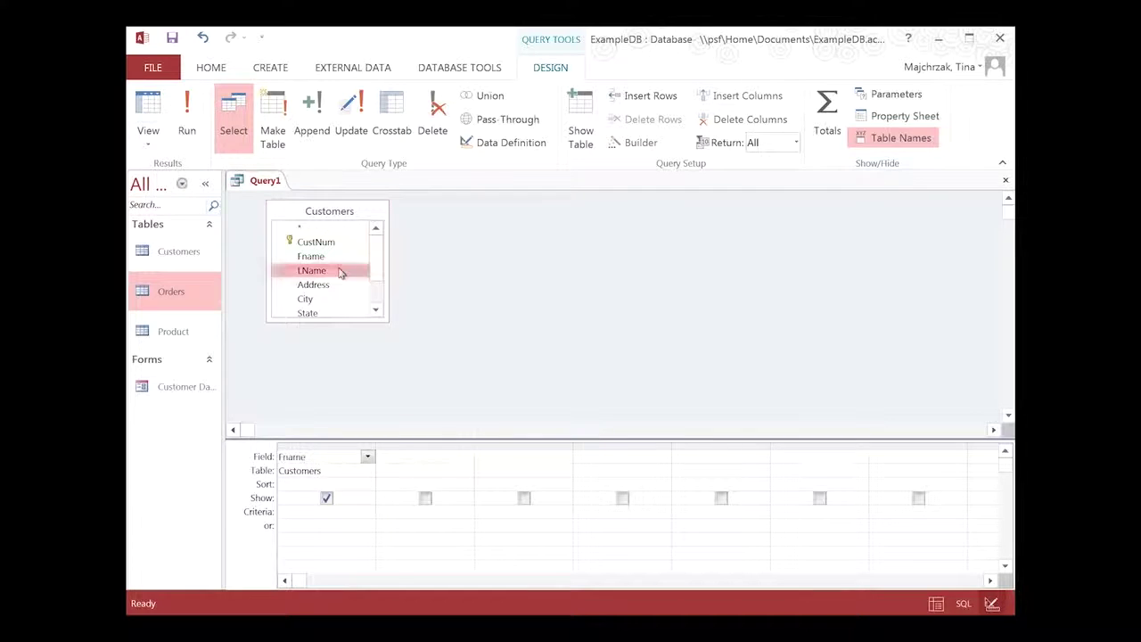
{"action": "left_click", "coordinate": [376, 311]}
{"action": "left_click", "coordinate": [375, 316]}
{"action": "left_click", "coordinate": [375, 317]}
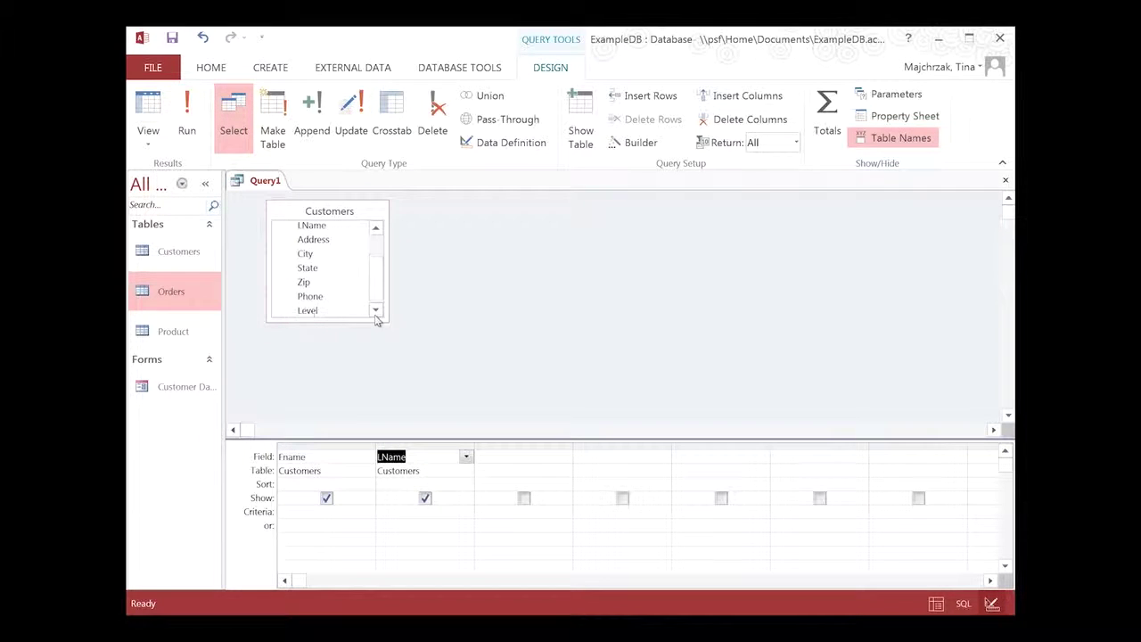
{"action": "double_click", "coordinate": [342, 310]}
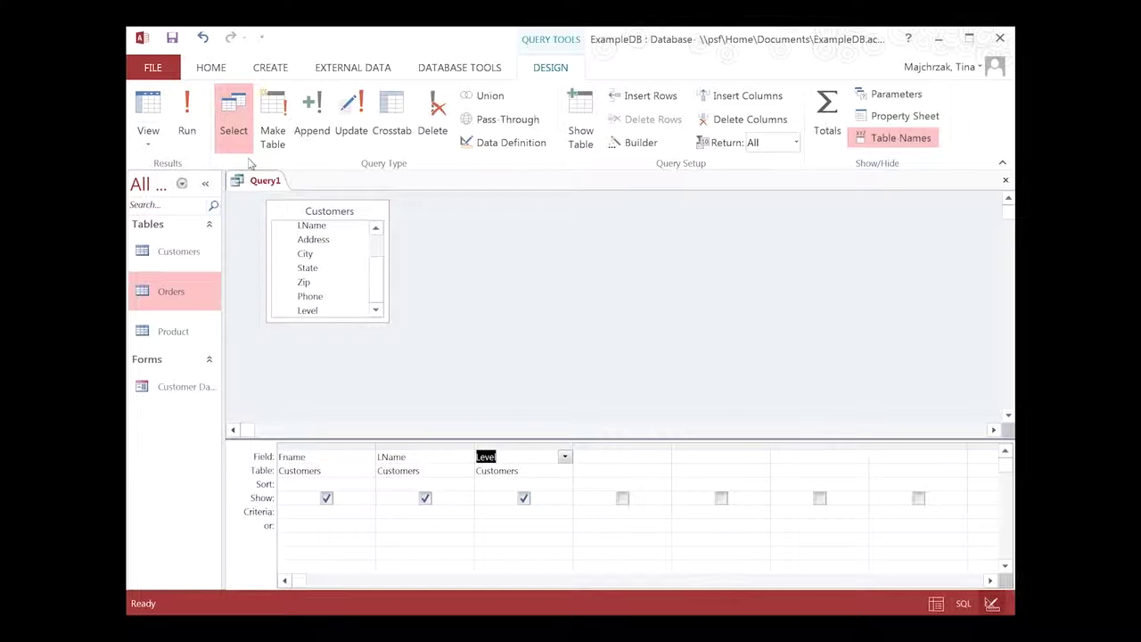
Step: Run the query to view the customers, then return to Design View
{"action": "left_click", "coordinate": [187, 116]}
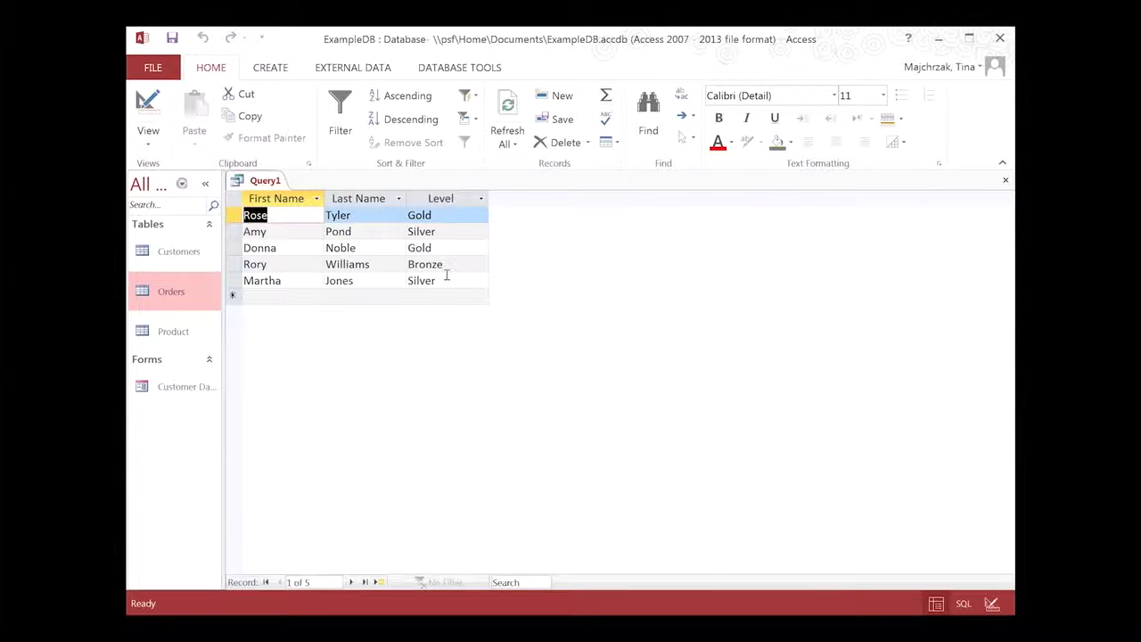
{"action": "left_click", "coordinate": [148, 133]}
{"action": "left_click", "coordinate": [183, 240]}
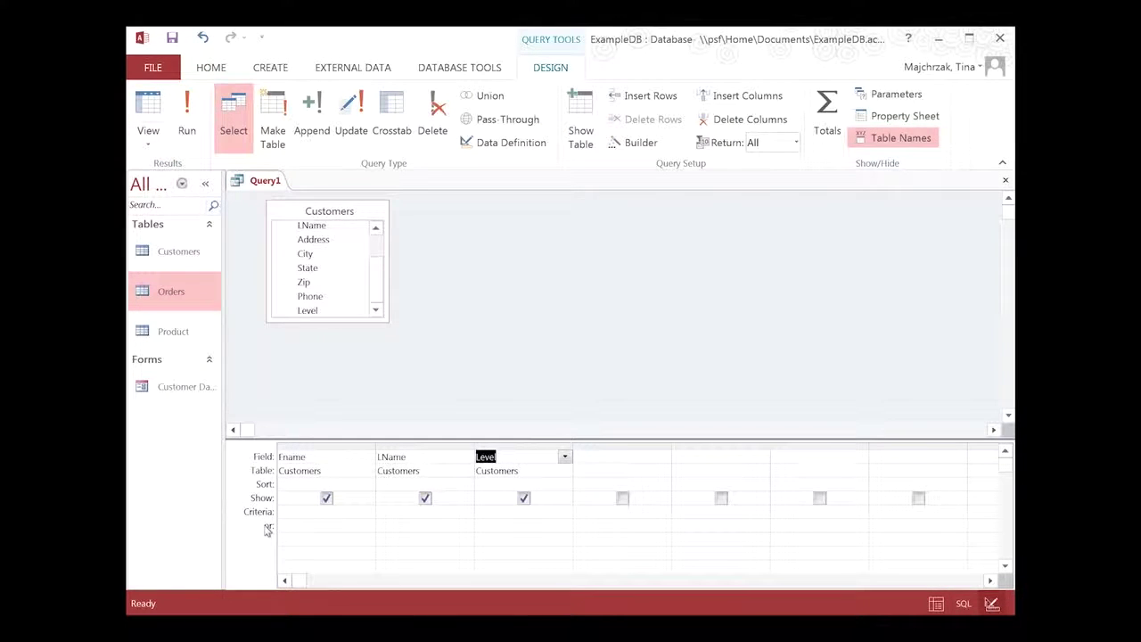
Step: Filter Level to Gold, save the query as 'Gold Level Customers', and close it
{"action": "left_click", "coordinate": [493, 512]}
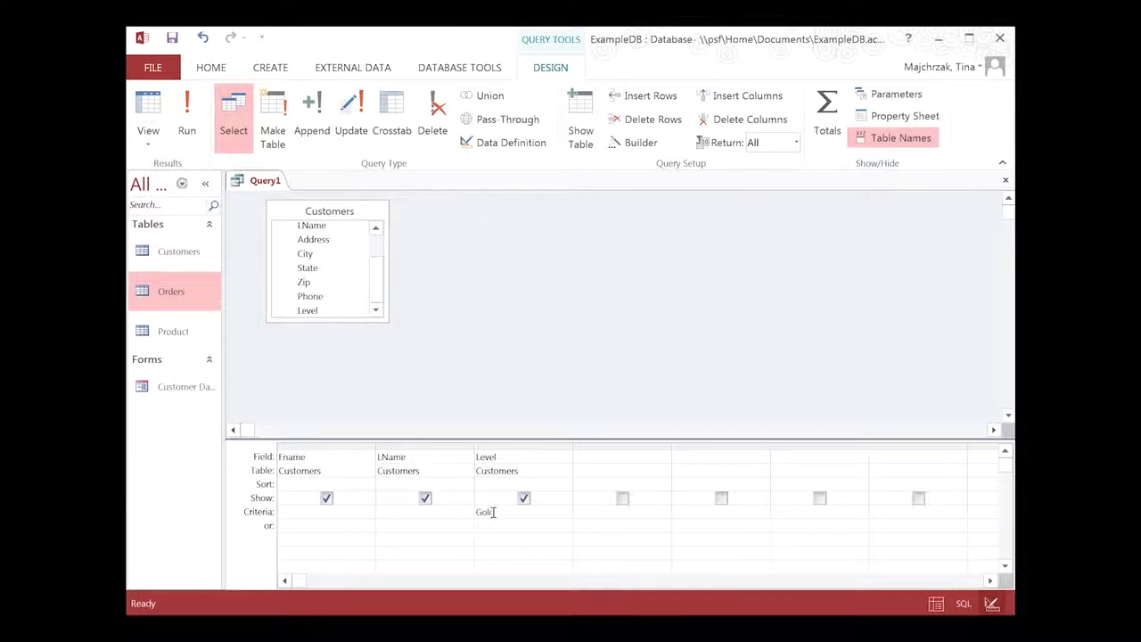
{"action": "left_click", "coordinate": [187, 114]}
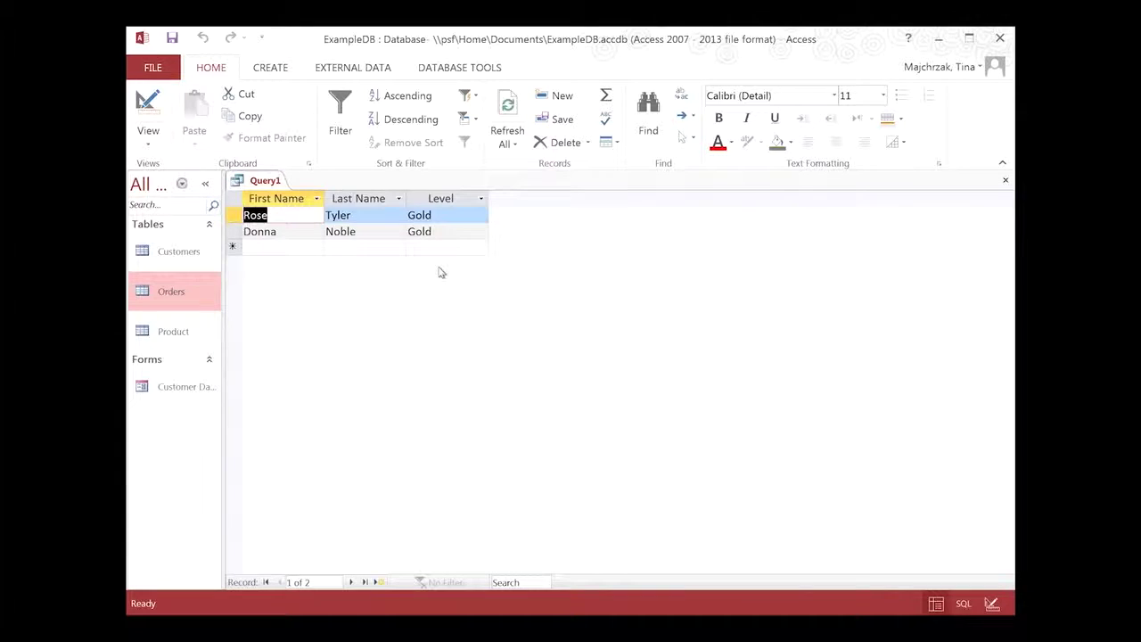
{"action": "left_click", "coordinate": [173, 39]}
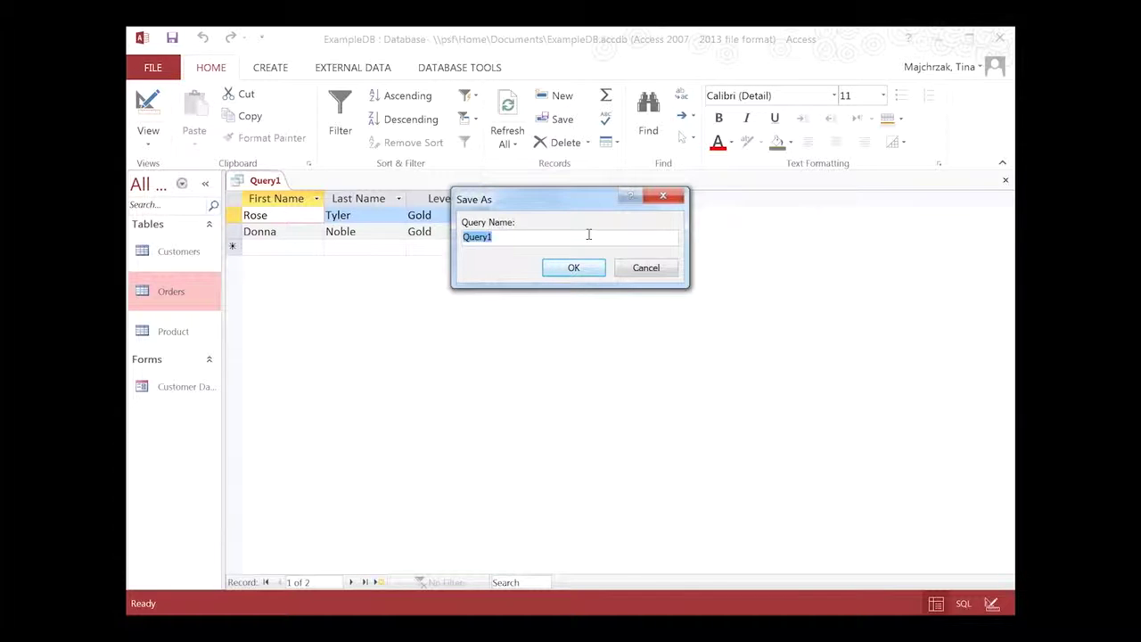
{"action": "type", "text": "G"}
{"action": "type", "text": "old C"}
{"action": "type", "text": "evel Customers"}
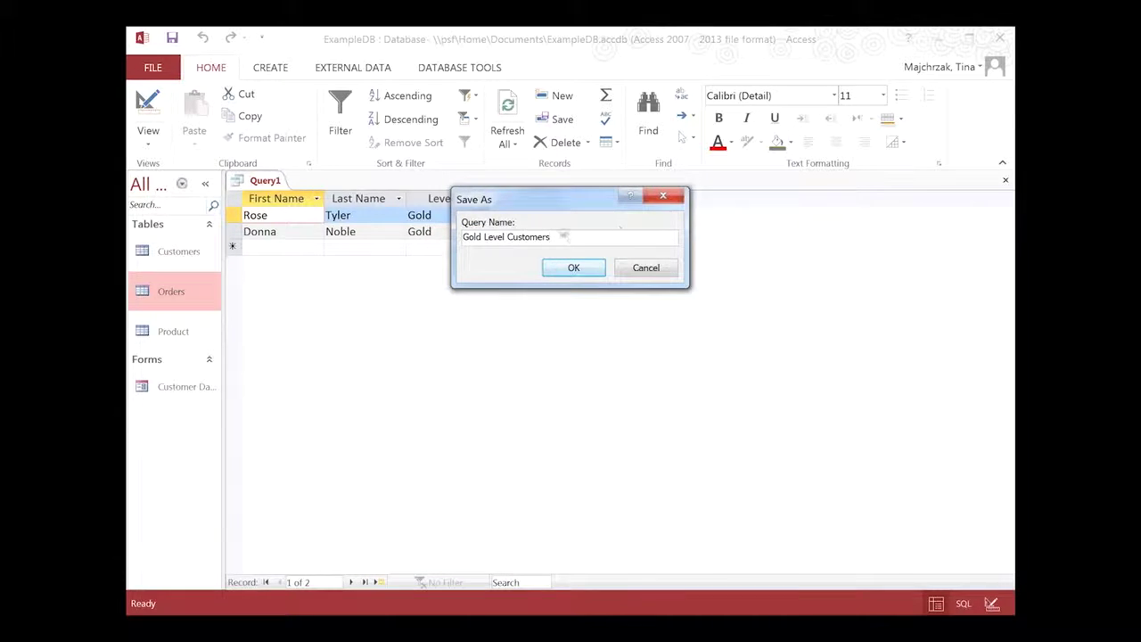
{"action": "left_click", "coordinate": [573, 269]}
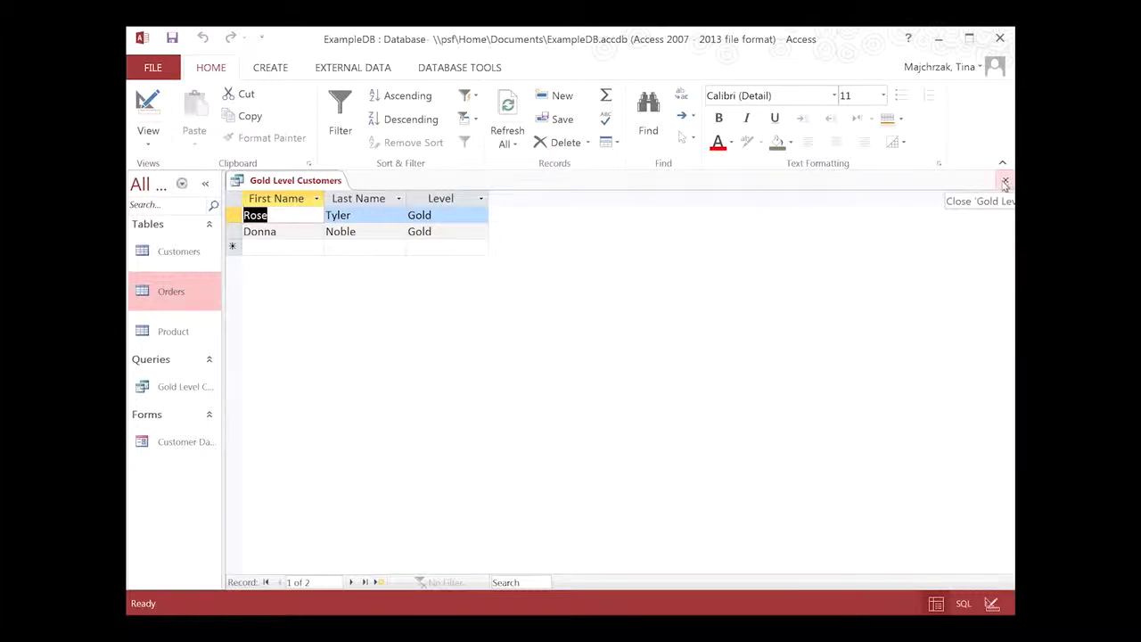
{"action": "left_click", "coordinate": [1005, 183]}
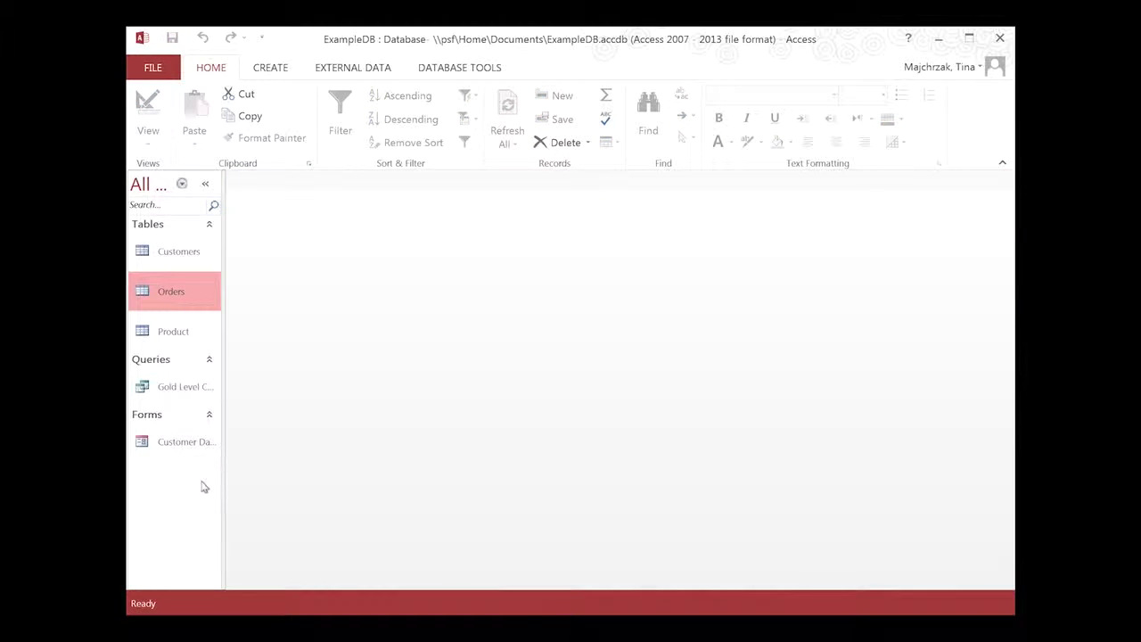
{"action": "left_click", "coordinate": [267, 72]}
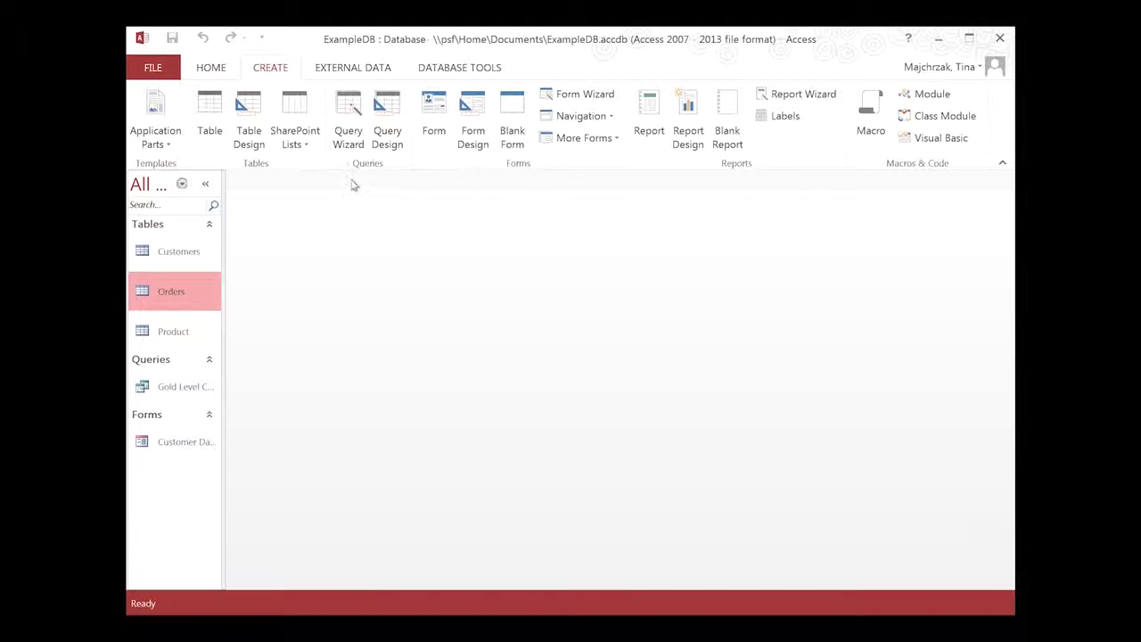
Step: Start another query design holding the Product and Orders tables, joined on Item
{"action": "left_click", "coordinate": [389, 123]}
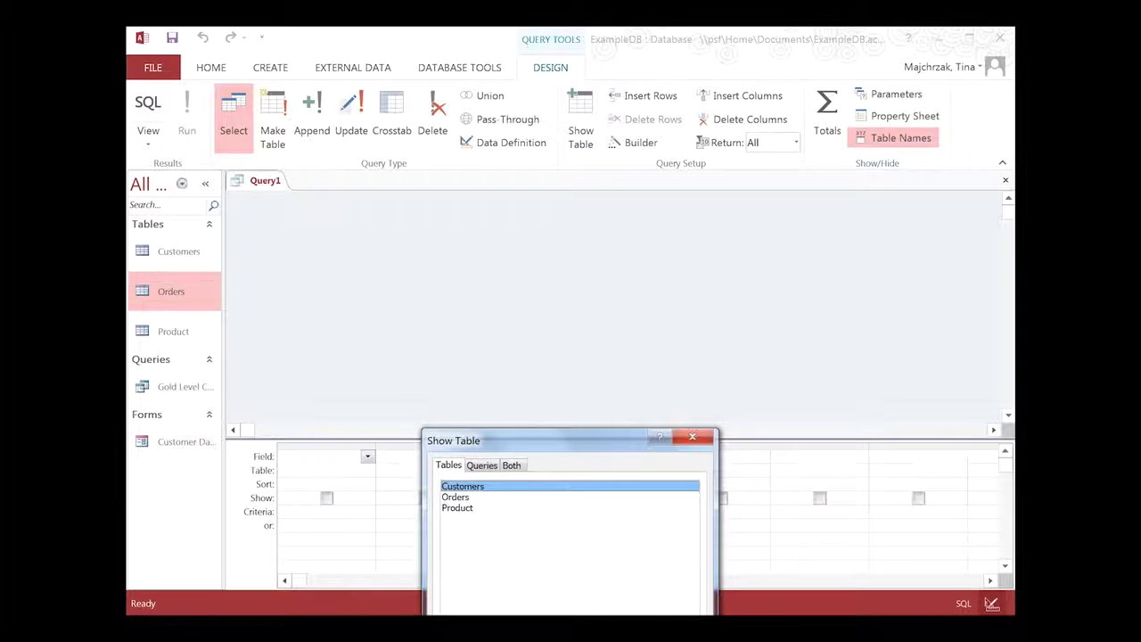
{"action": "left_click_drag", "start_coordinate": [584, 442], "coordinate": [865, 233]}
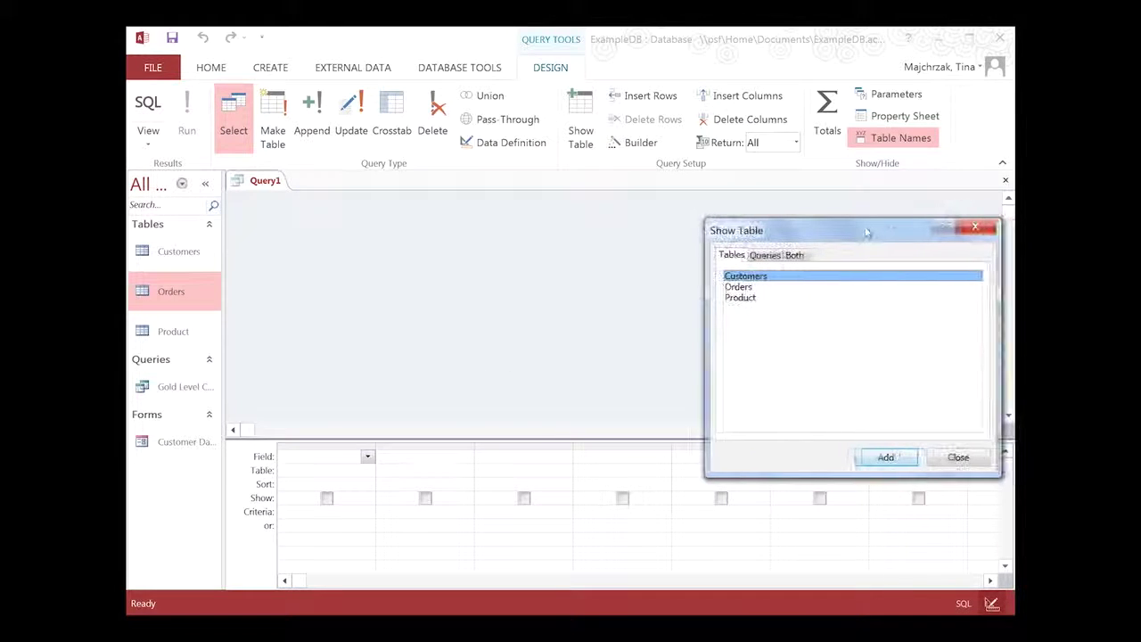
{"action": "double_click", "coordinate": [771, 300]}
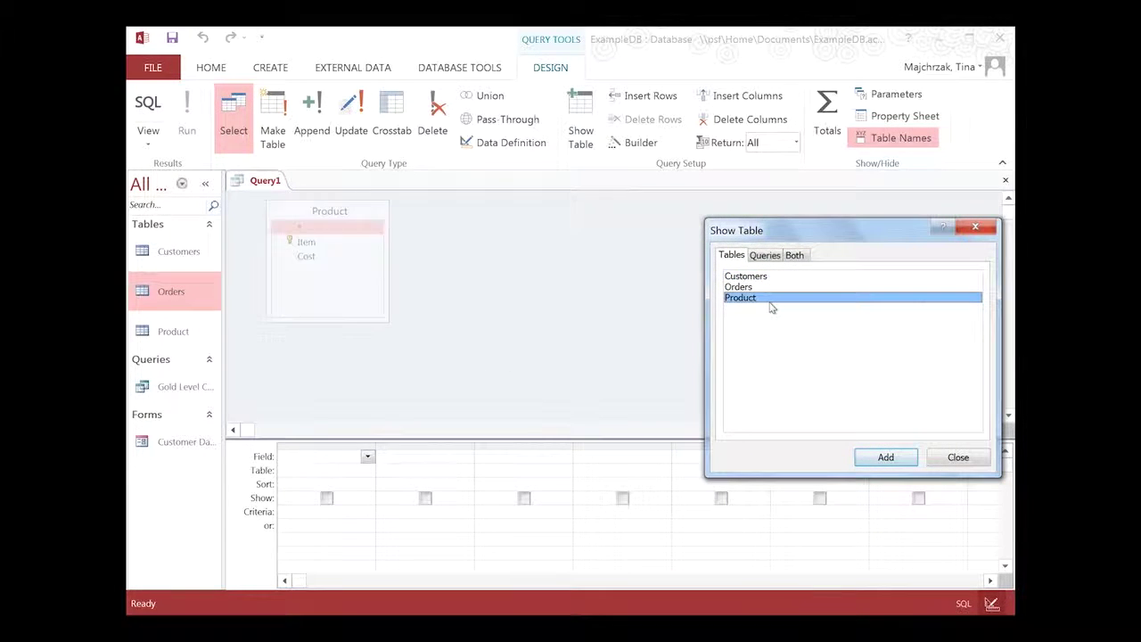
{"action": "double_click", "coordinate": [760, 287]}
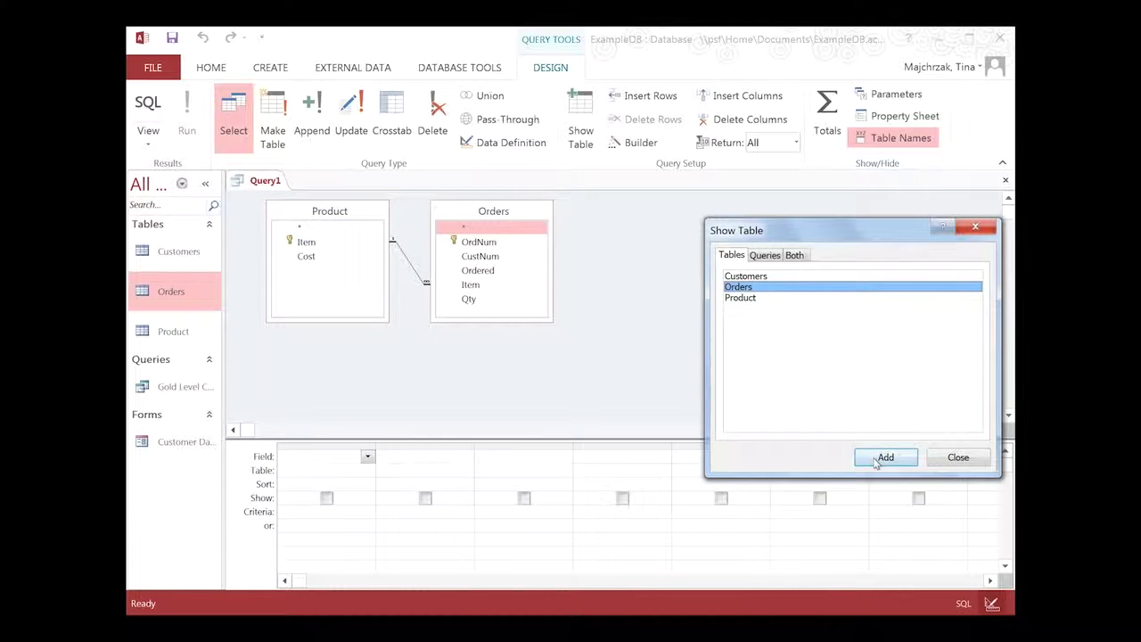
{"action": "left_click", "coordinate": [957, 457]}
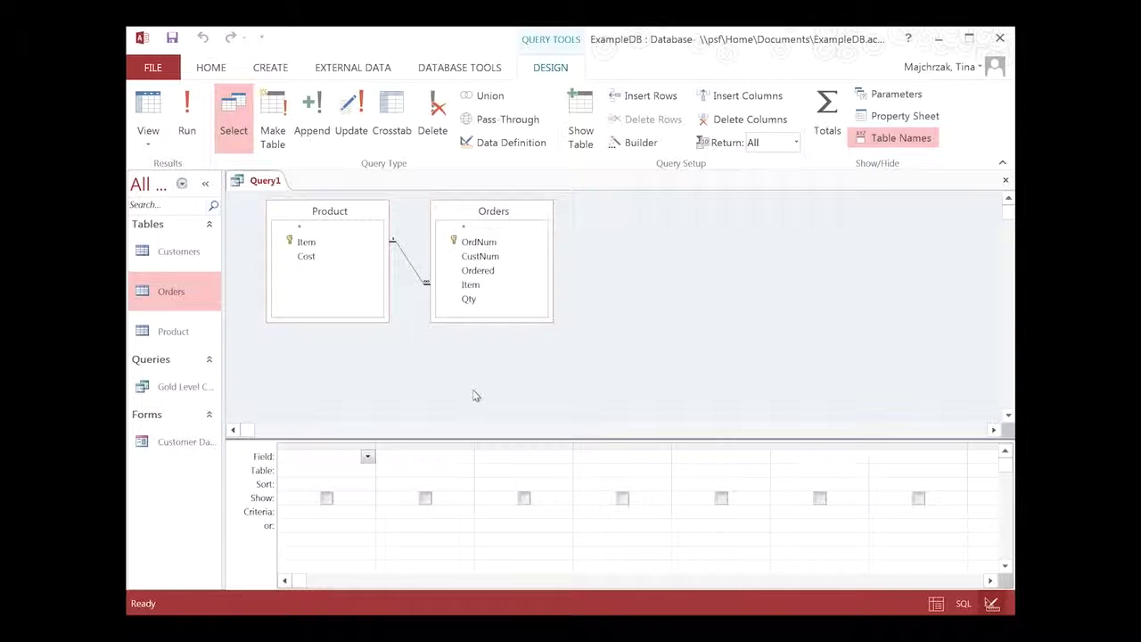
Step: Add Item and Cost to the grid and run the query, keeping it open unsaved
{"action": "double_click", "coordinate": [314, 243]}
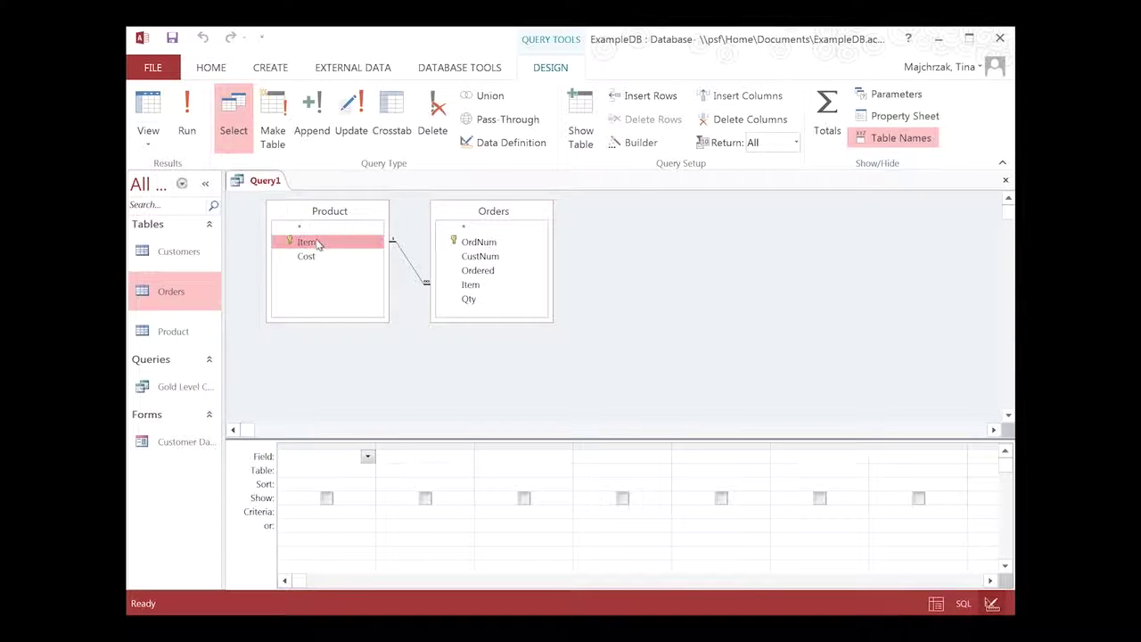
{"action": "left_click", "coordinate": [402, 454]}
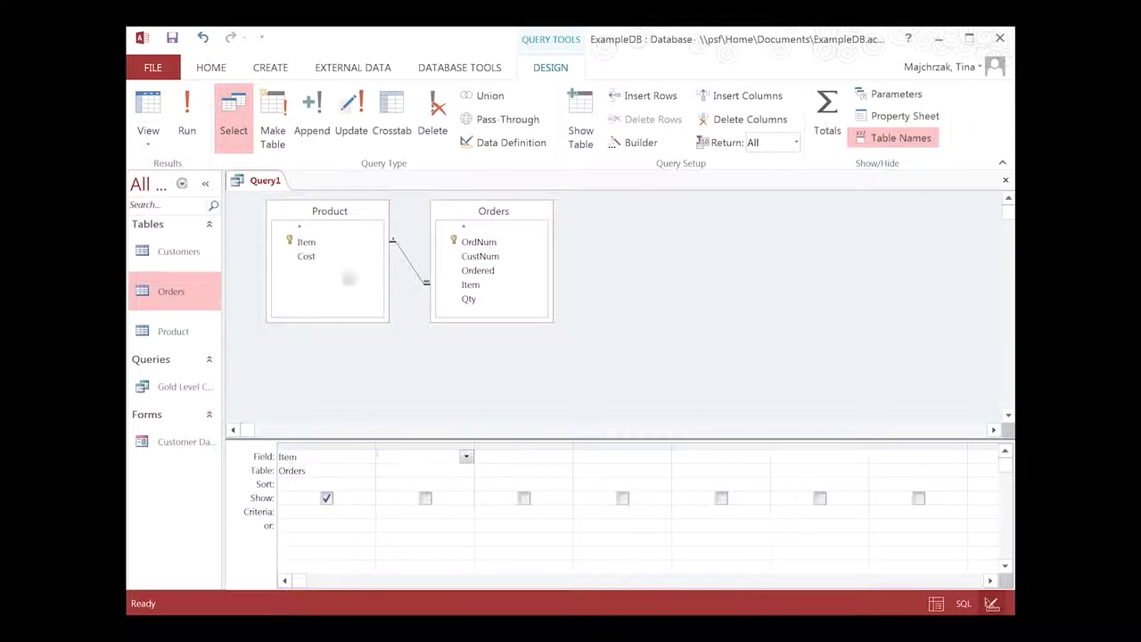
{"action": "double_click", "coordinate": [326, 258]}
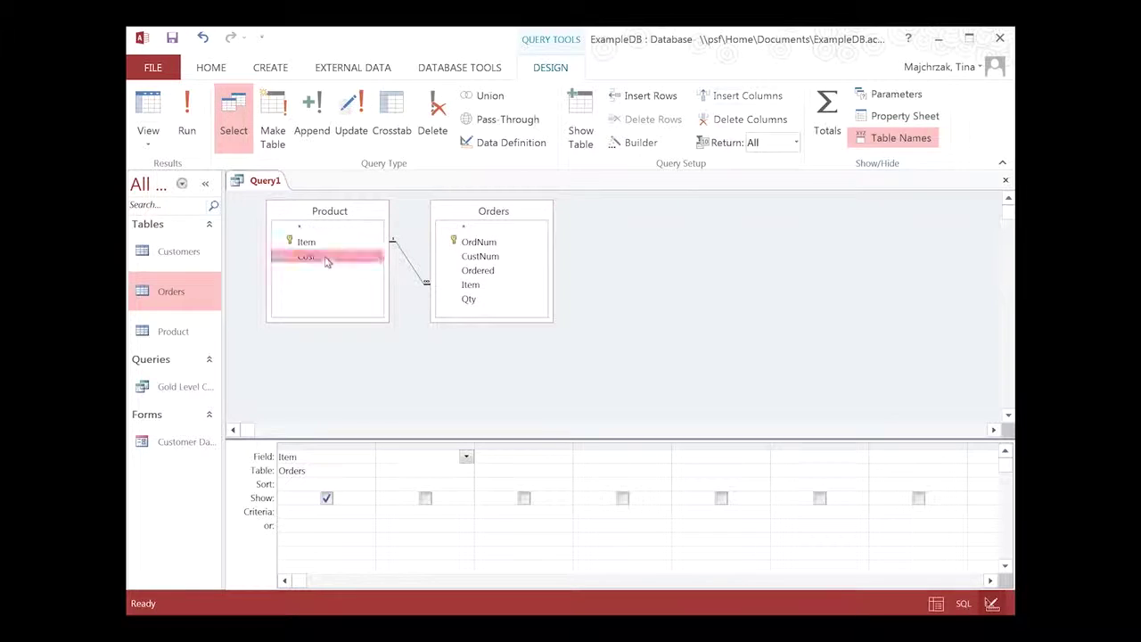
{"action": "left_click", "coordinate": [187, 116]}
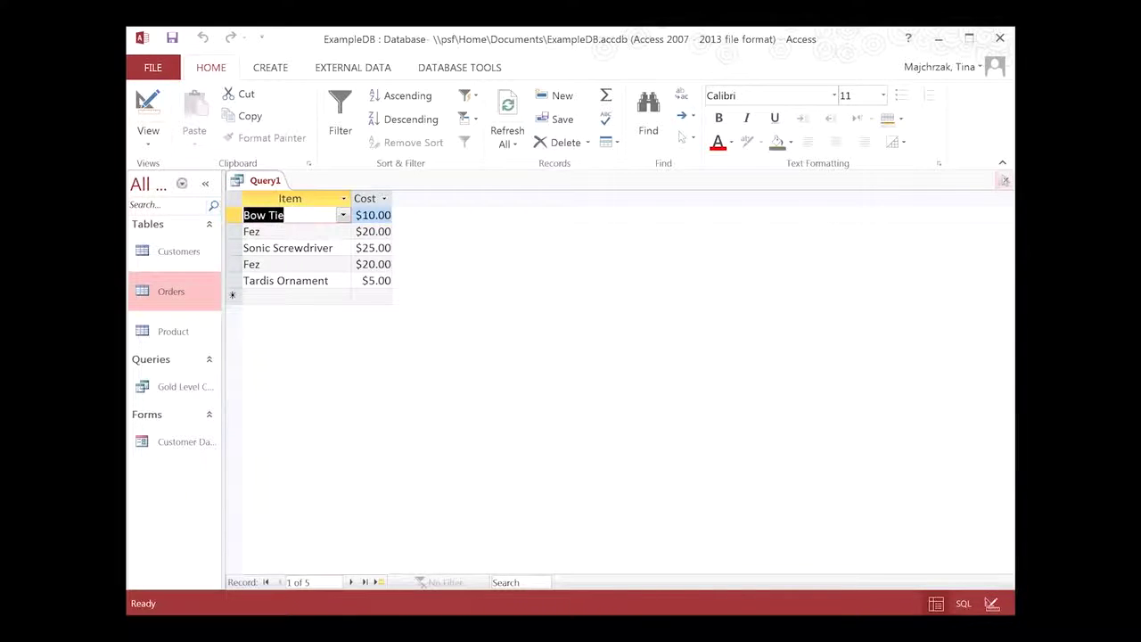
{"action": "left_click", "coordinate": [1005, 179]}
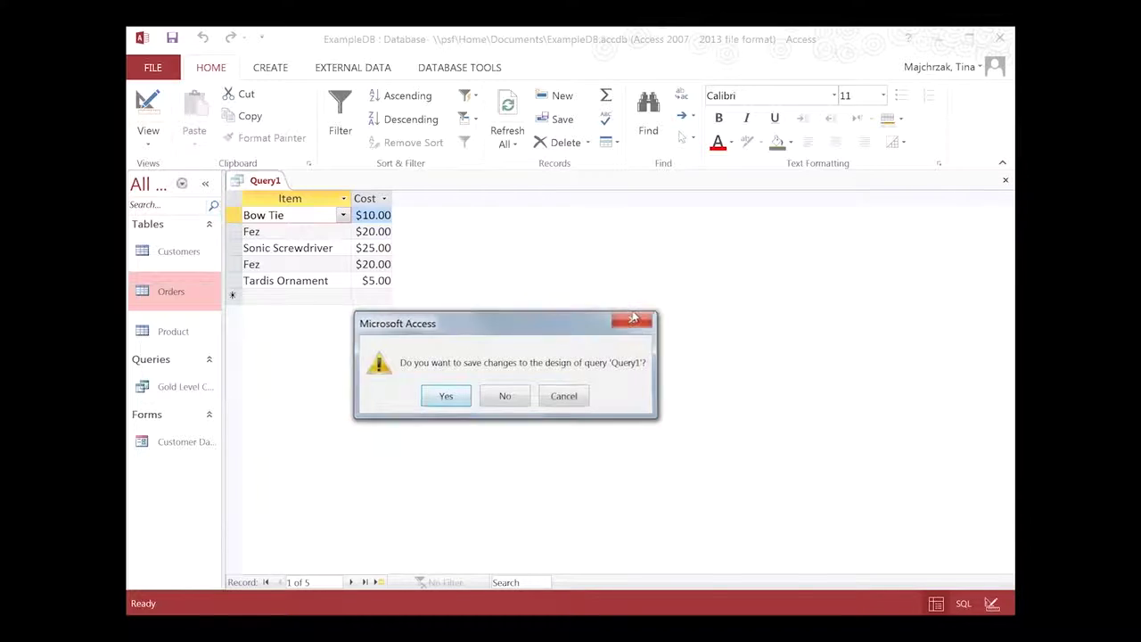
{"action": "left_click", "coordinate": [633, 319]}
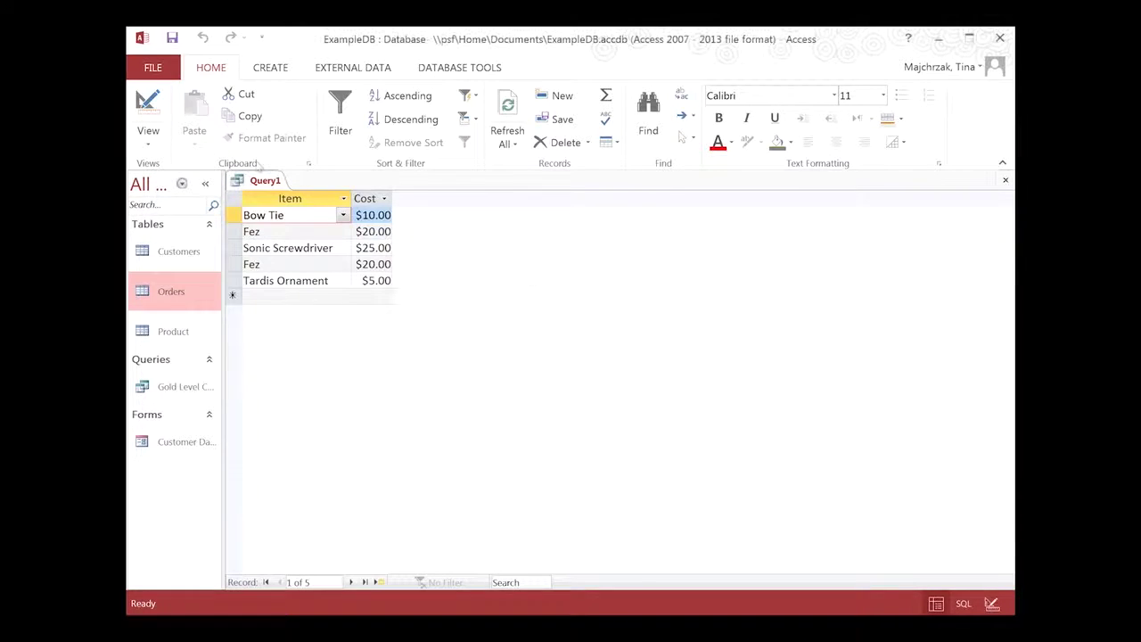
{"action": "left_click", "coordinate": [150, 141]}
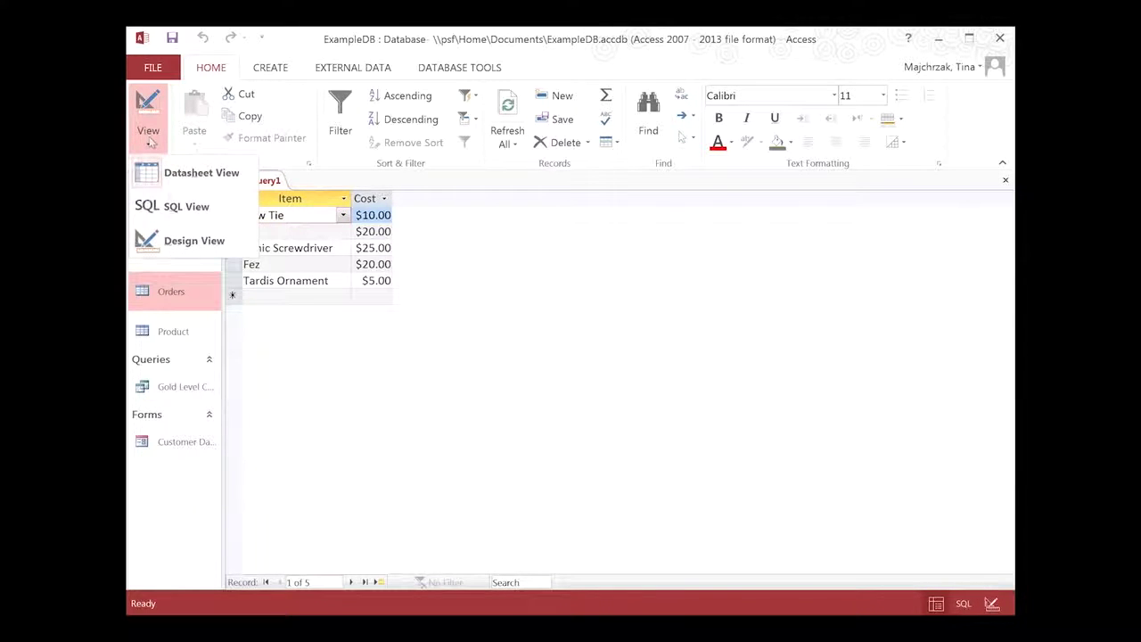
Step: Insert Qty from Orders between Item and Cost and run the query
{"action": "left_click", "coordinate": [185, 240]}
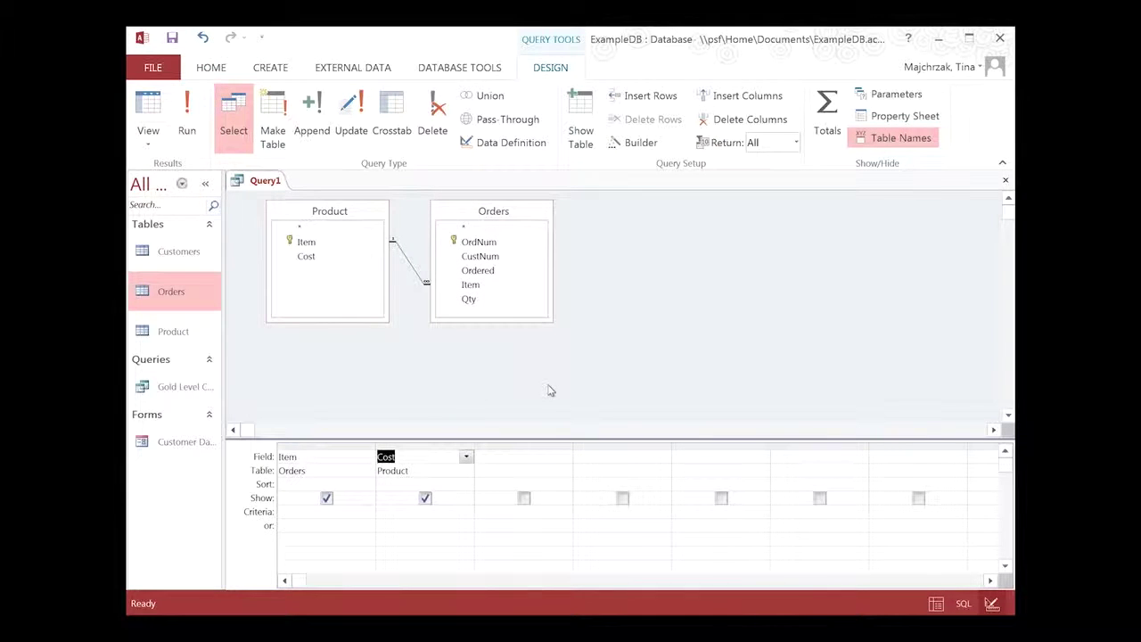
{"action": "double_click", "coordinate": [466, 302]}
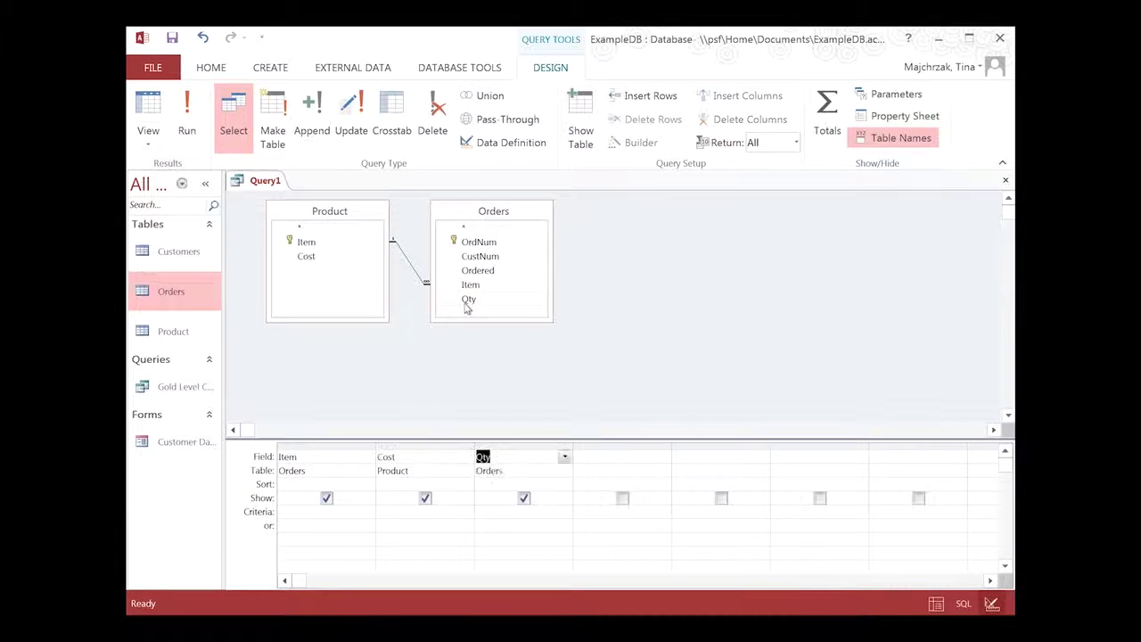
{"action": "left_click", "coordinate": [523, 443]}
{"action": "left_click_drag", "start_coordinate": [524, 451], "coordinate": [404, 449]}
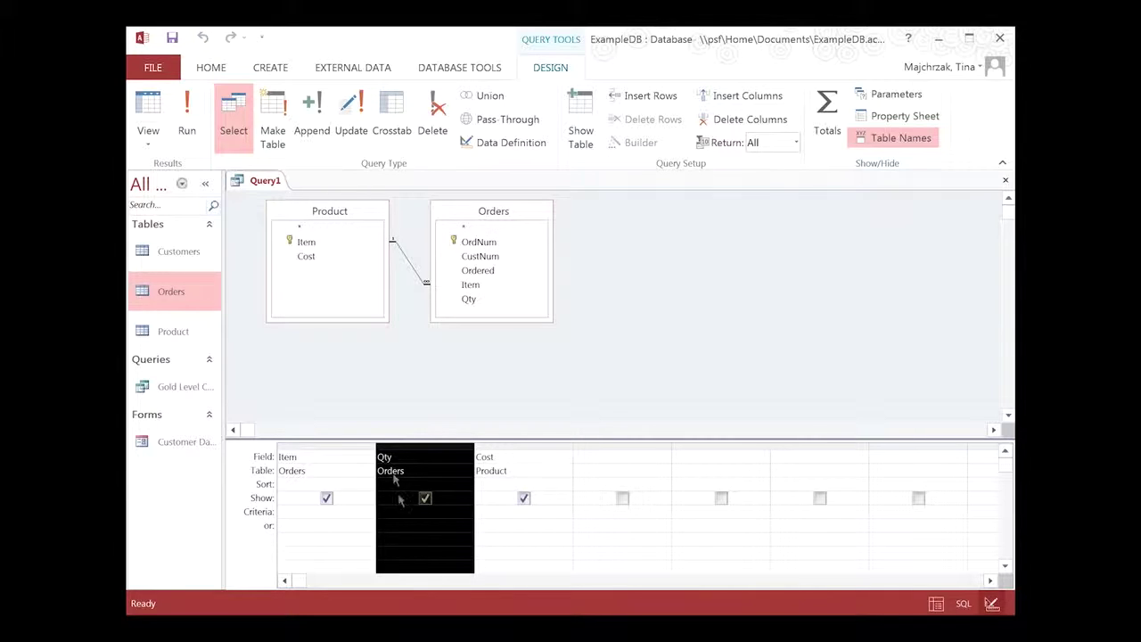
{"action": "left_click", "coordinate": [191, 125]}
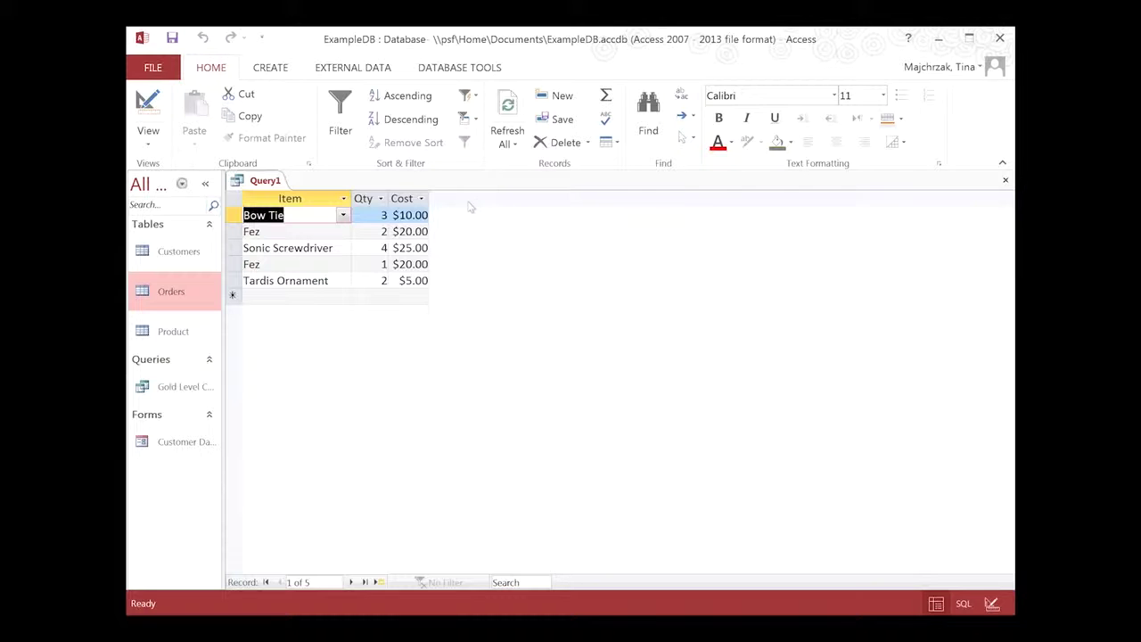
{"action": "left_click", "coordinate": [153, 143]}
Step: Name a new fourth grid field Gross, then launch Notepad from the Start menu
{"action": "left_click", "coordinate": [210, 241]}
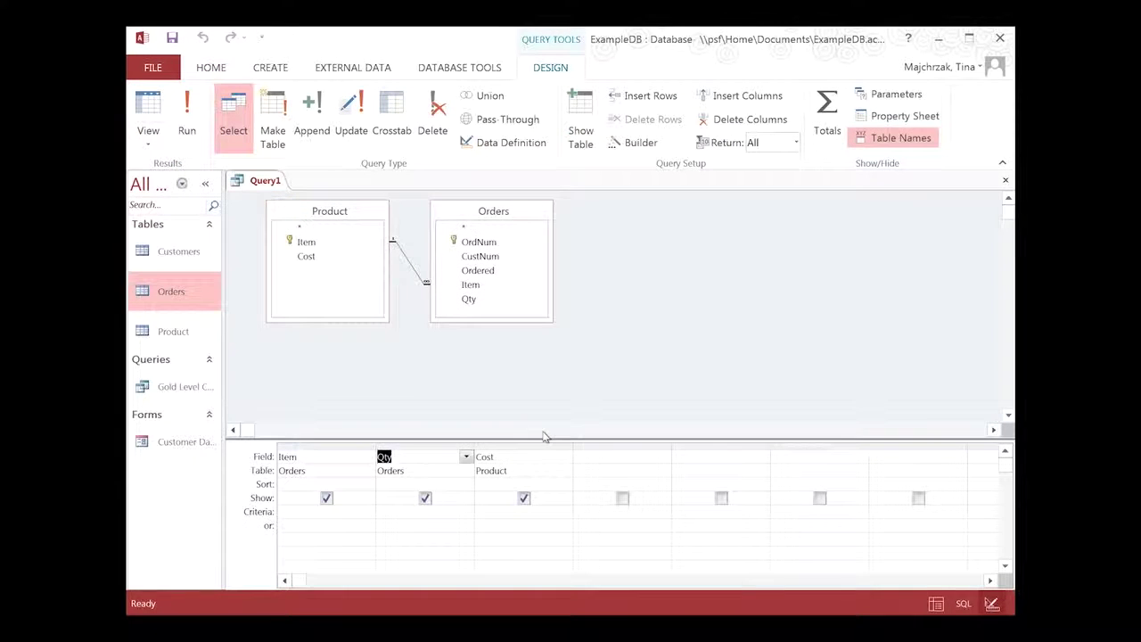
{"action": "left_click", "coordinate": [604, 457]}
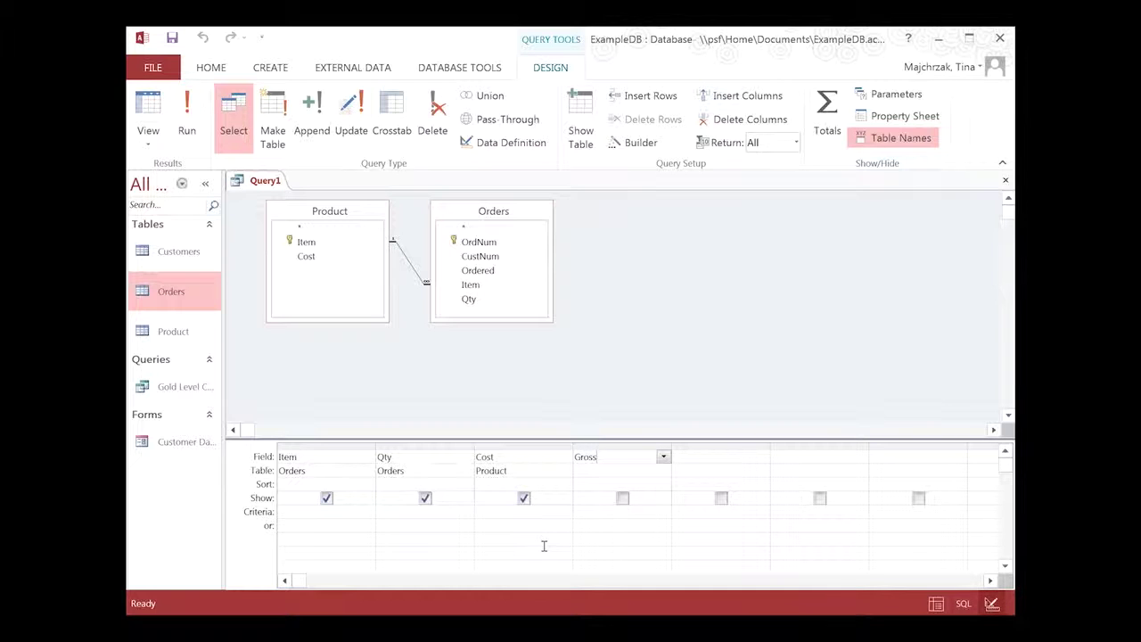
{"action": "key", "text": "super"}
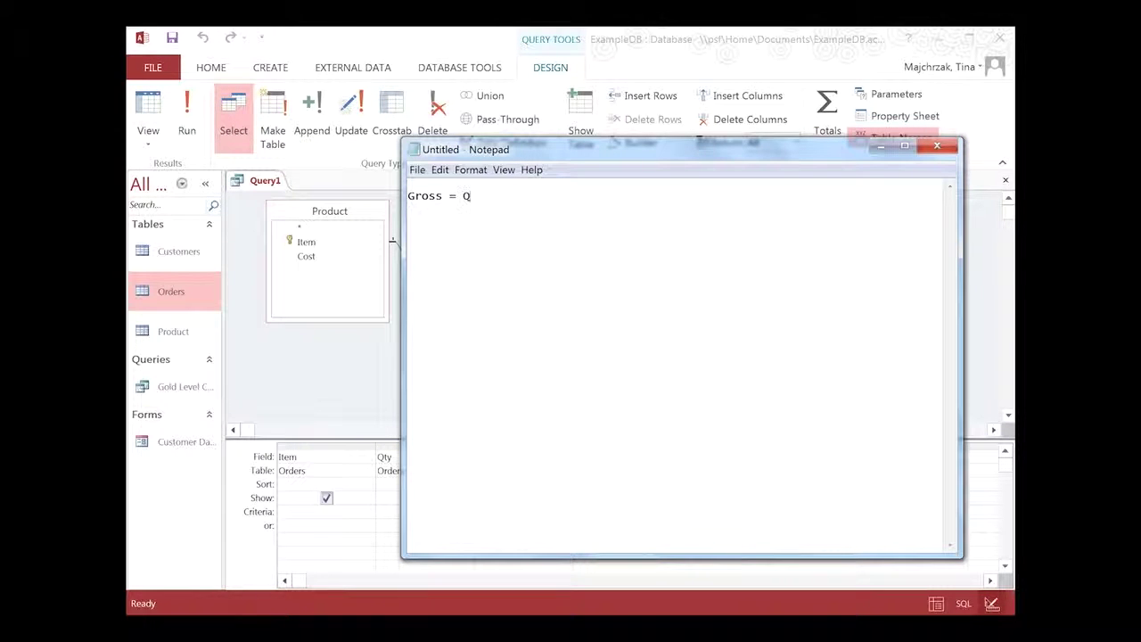
Step: Write 'Gross: [Qty] * [Cost]' in a Notepad note beside the query and copy it
{"action": "type", "text": "ty x"}
{"action": "left_click_drag", "start_coordinate": [578, 158], "coordinate": [606, 74]}
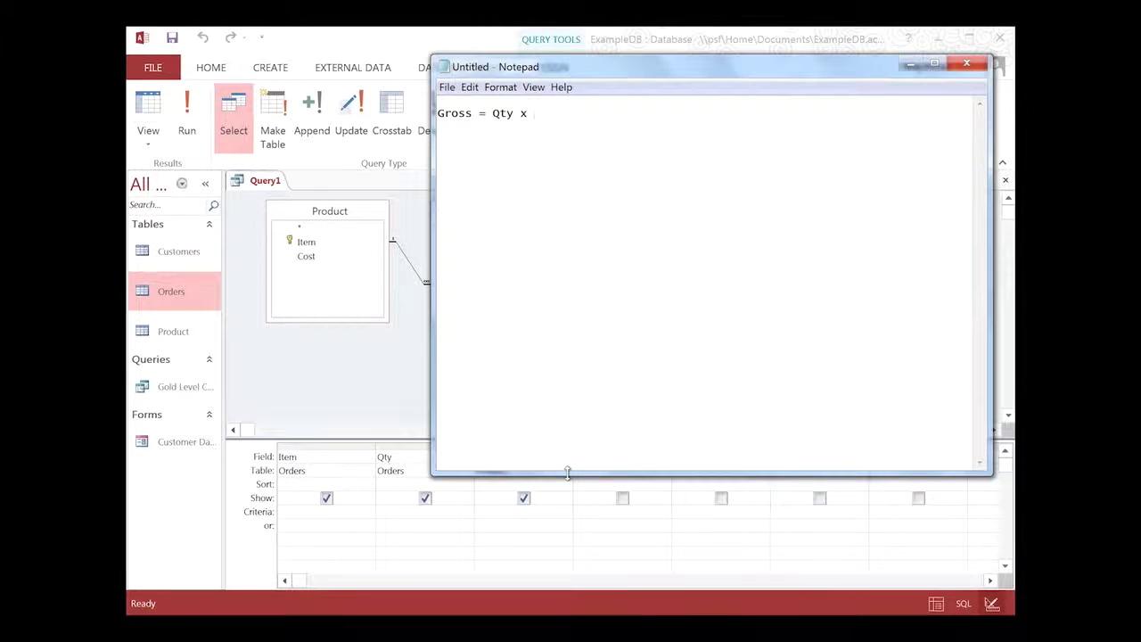
{"action": "left_click_drag", "start_coordinate": [568, 473], "coordinate": [567, 412]}
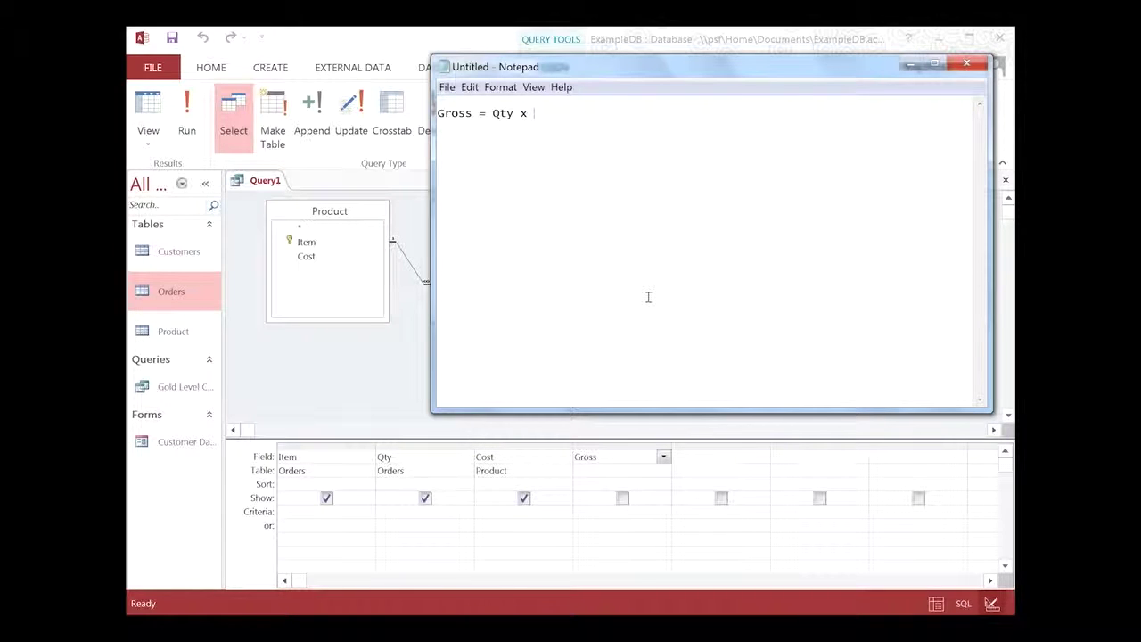
{"action": "type", "text": "Cost  "}
{"action": "type", "text": "Gro"}
{"action": "type", "text": "ss: Qty"}
{"action": "type", "text": "["}
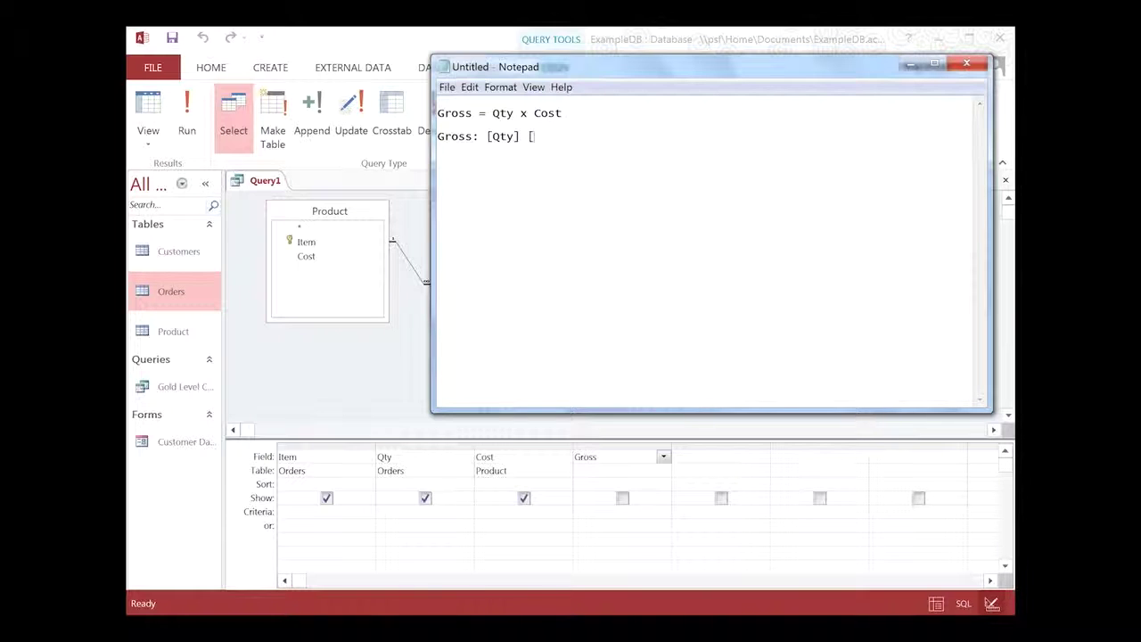
{"action": "type", "text": "Cos"}
{"action": "type", "text": " *"}
{"action": "left_click_drag", "start_coordinate": [590, 136], "coordinate": [448, 132]}
{"action": "key", "text": "ctrl+c"}
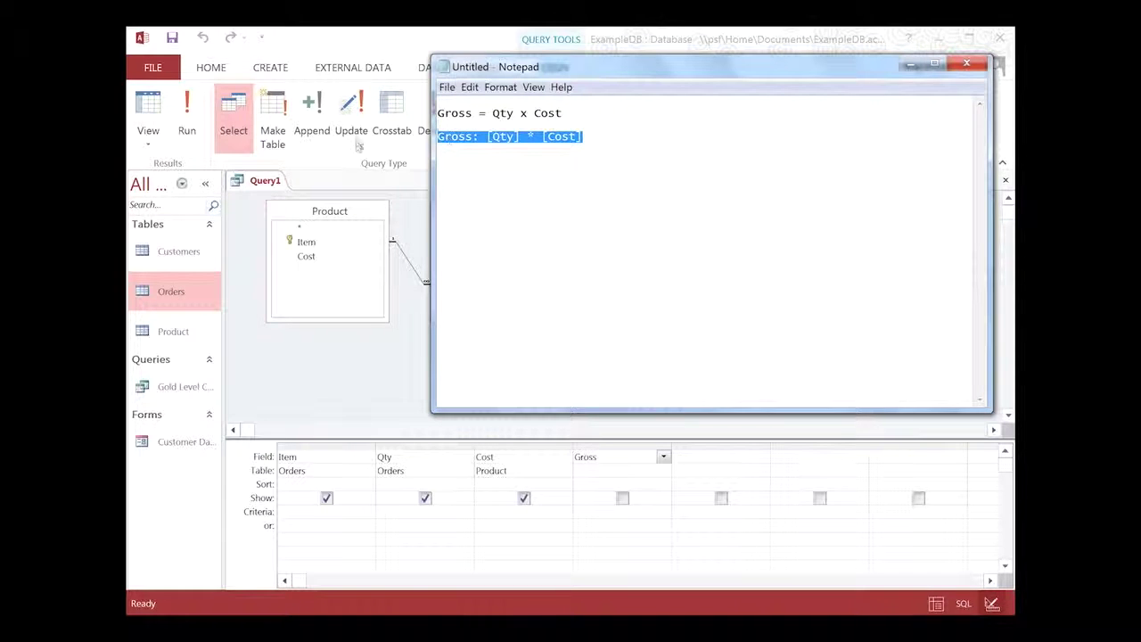
{"action": "left_click", "coordinate": [373, 46]}
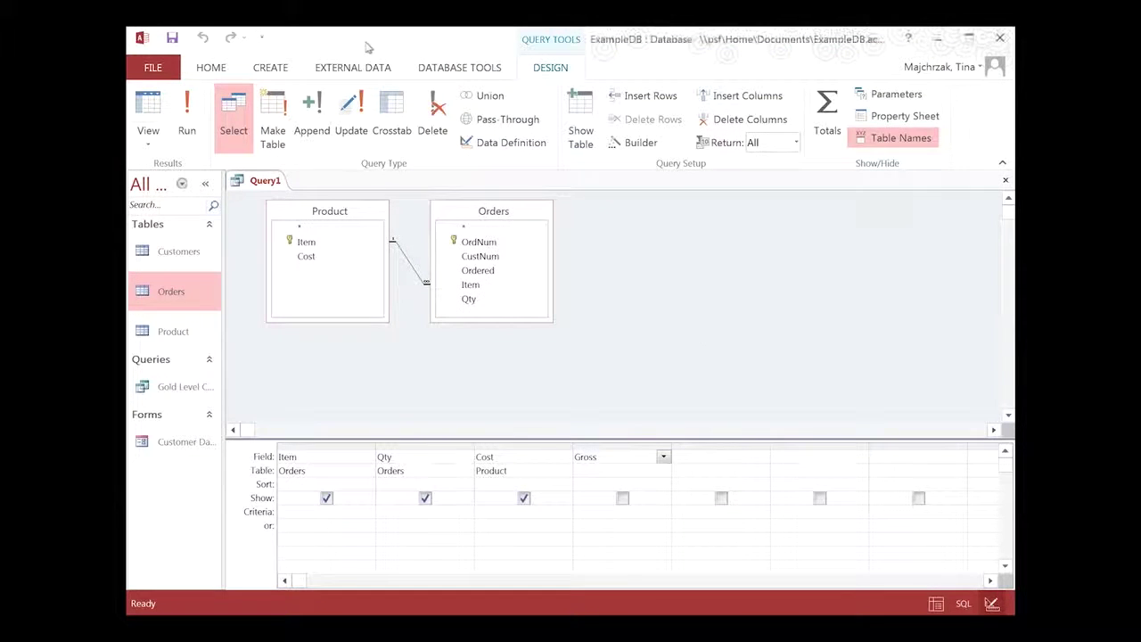
Step: Replace the Gross field with Gross: [Qty]*[Cost], confirm it in the Builder, and run it
{"action": "double_click", "coordinate": [629, 454]}
{"action": "key", "text": "ctrl+v"}
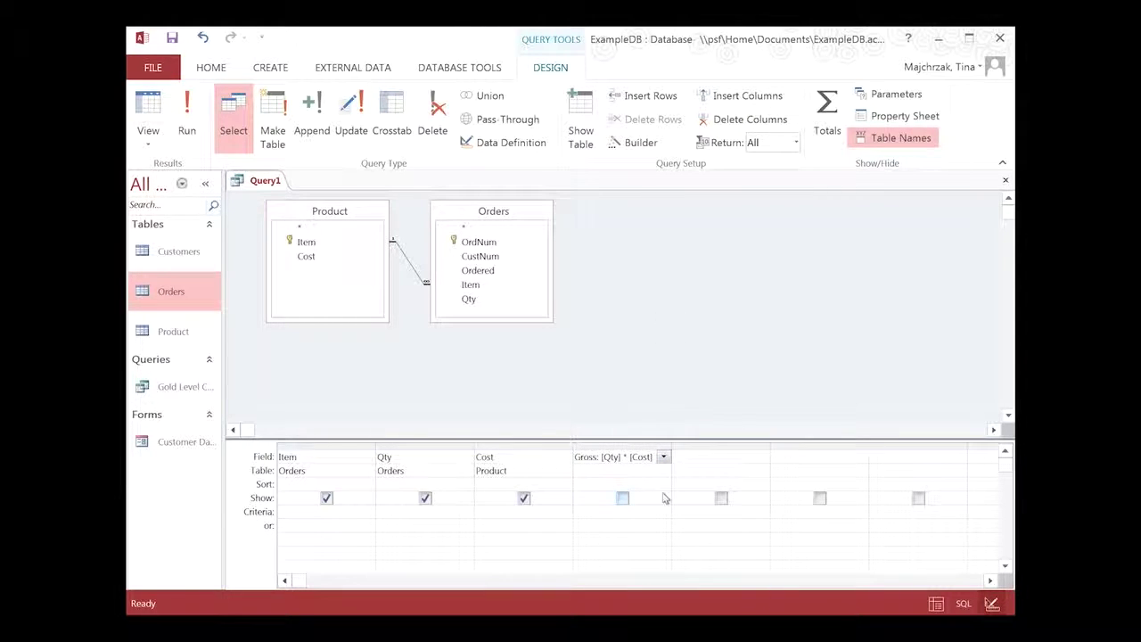
{"action": "left_click", "coordinate": [638, 143]}
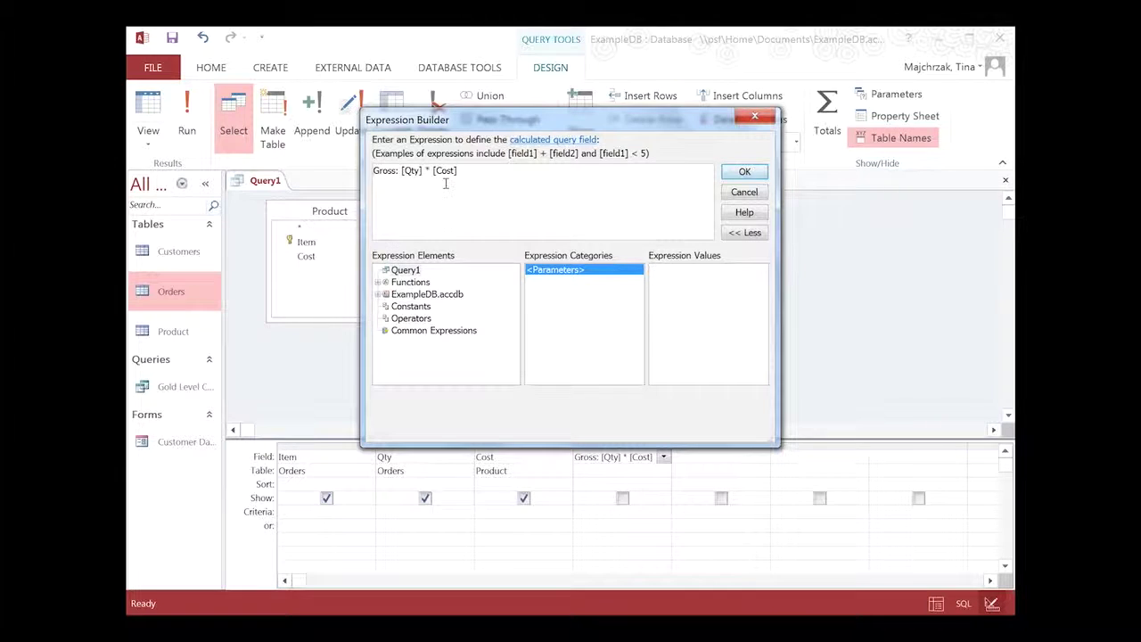
{"action": "left_click", "coordinate": [737, 180]}
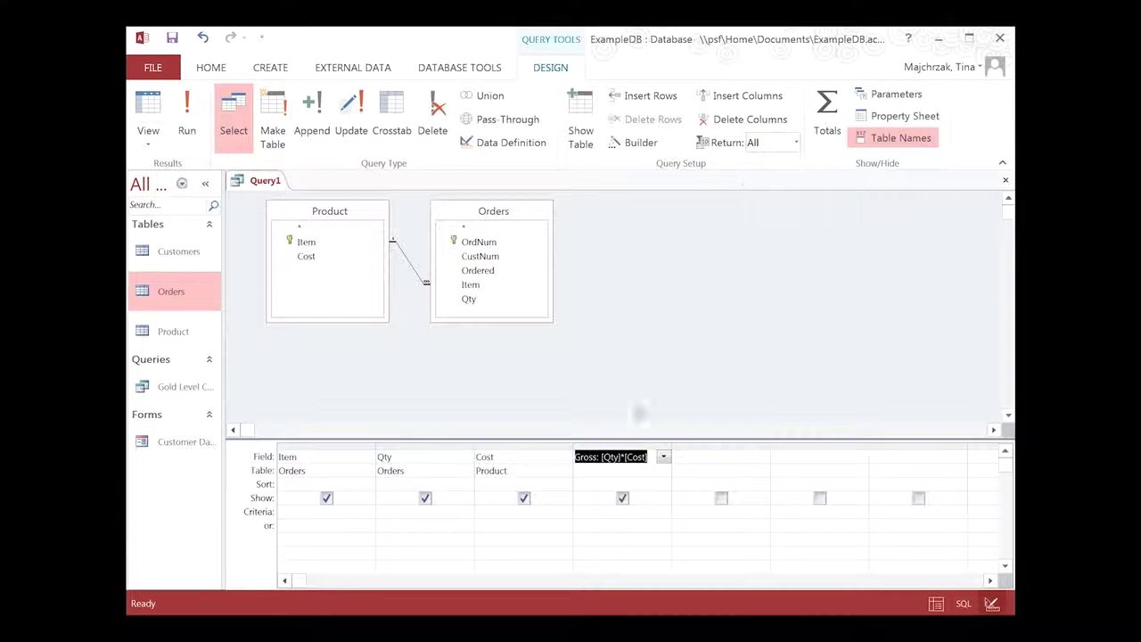
{"action": "left_click", "coordinate": [187, 119]}
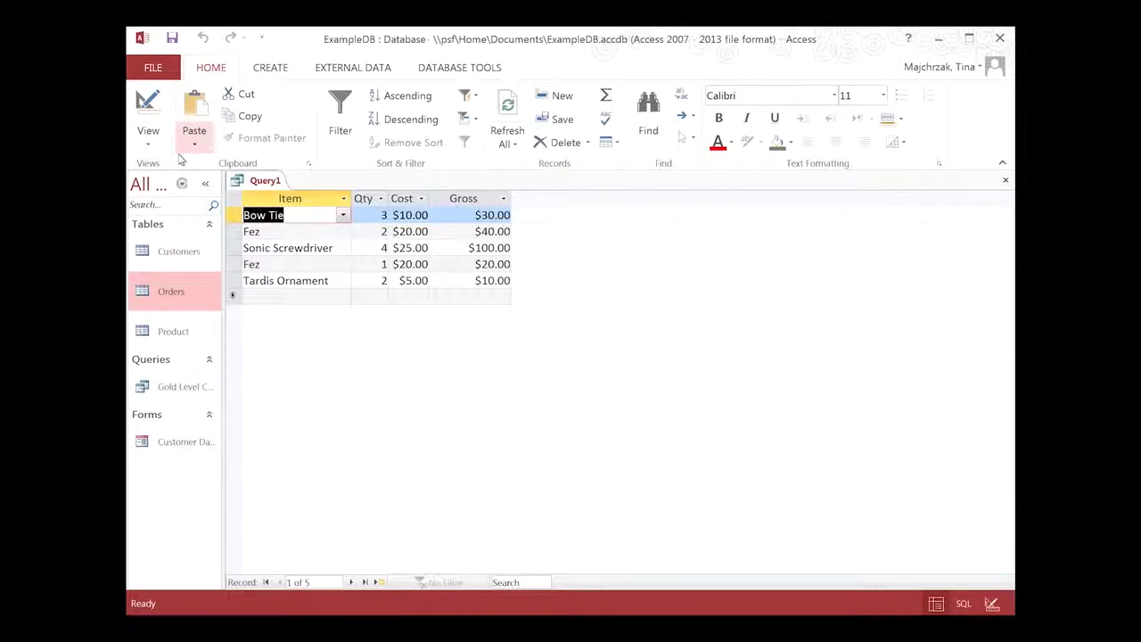
Step: Add a Totals row grouping by Item, set Sum for Qty, Cost and Gross, and run
{"action": "left_click", "coordinate": [147, 104]}
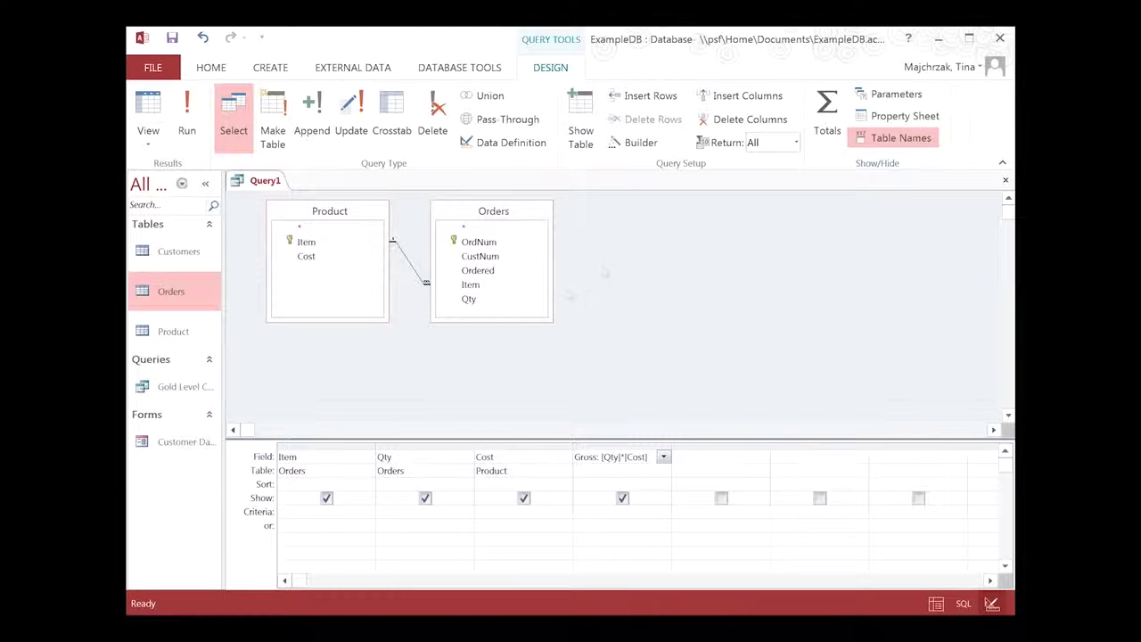
{"action": "left_click", "coordinate": [827, 121]}
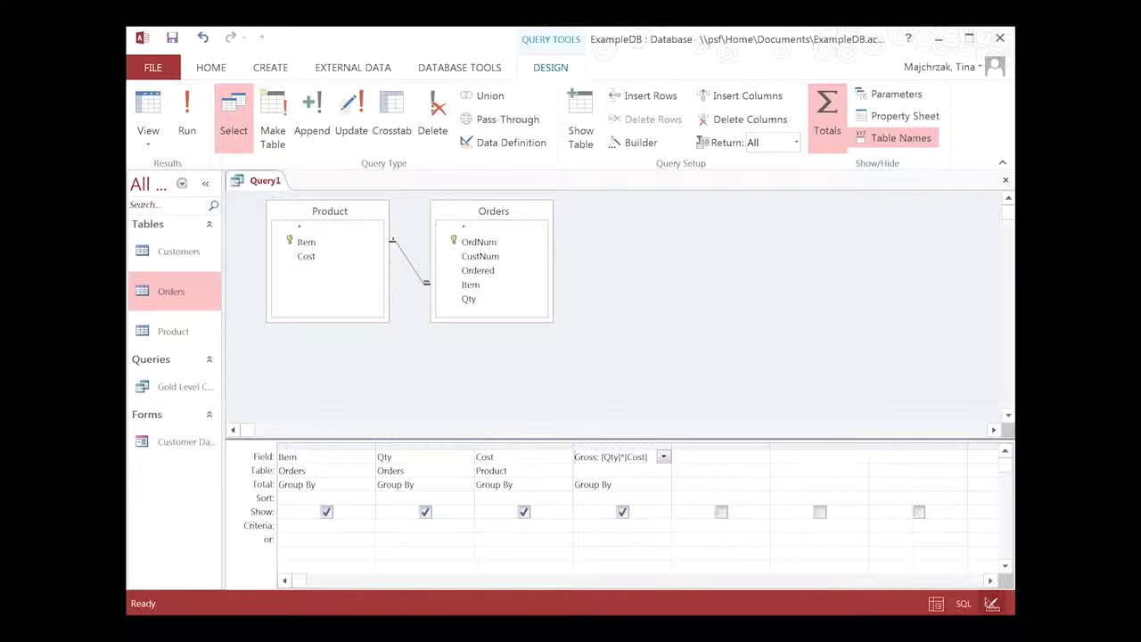
{"action": "left_click", "coordinate": [465, 487]}
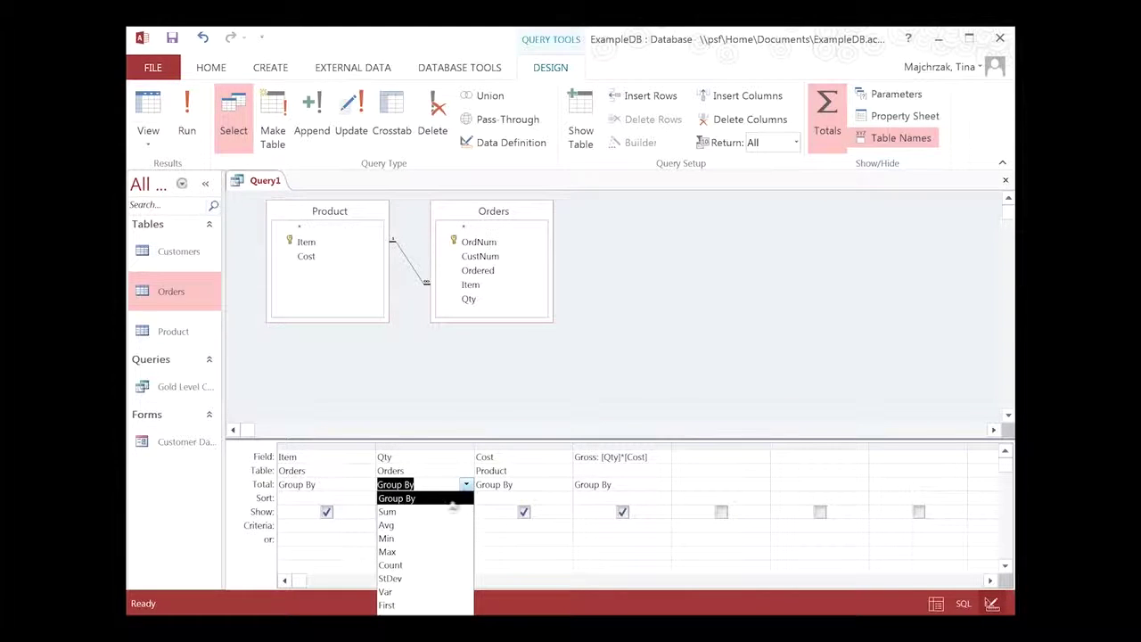
{"action": "left_click", "coordinate": [446, 513]}
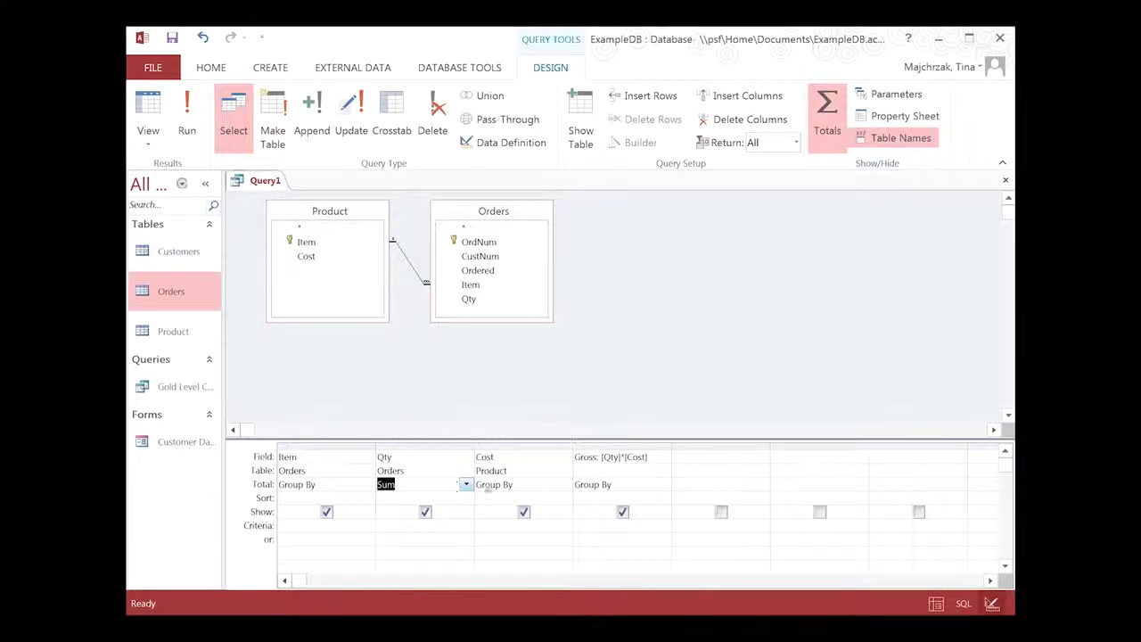
{"action": "left_click", "coordinate": [556, 484]}
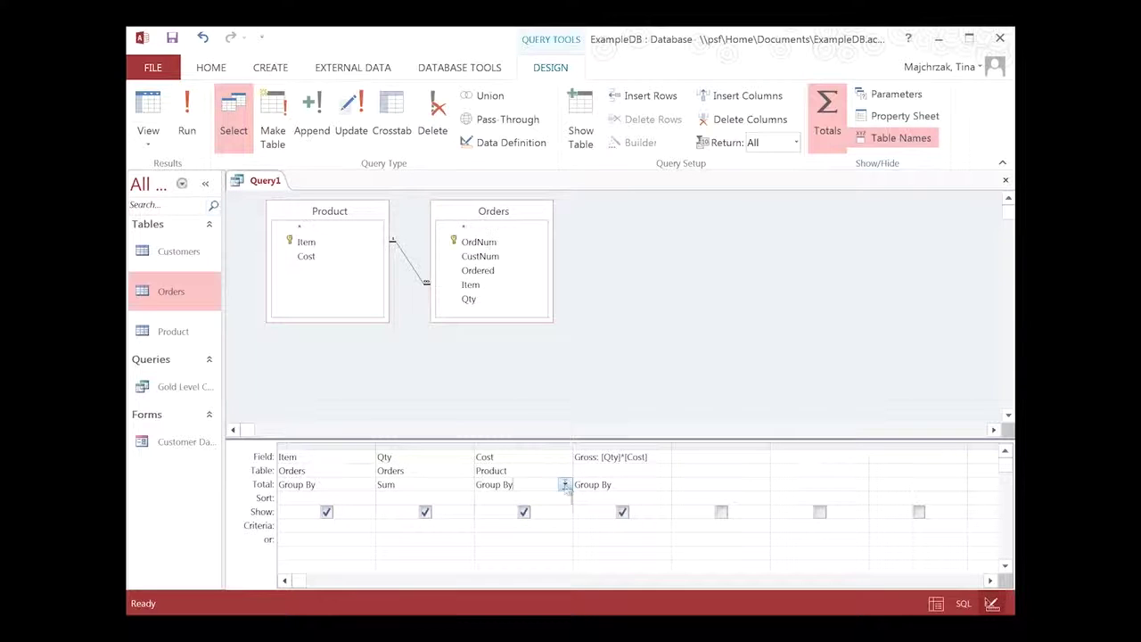
{"action": "left_click", "coordinate": [565, 484]}
{"action": "left_click", "coordinate": [530, 516]}
{"action": "left_click", "coordinate": [649, 481]}
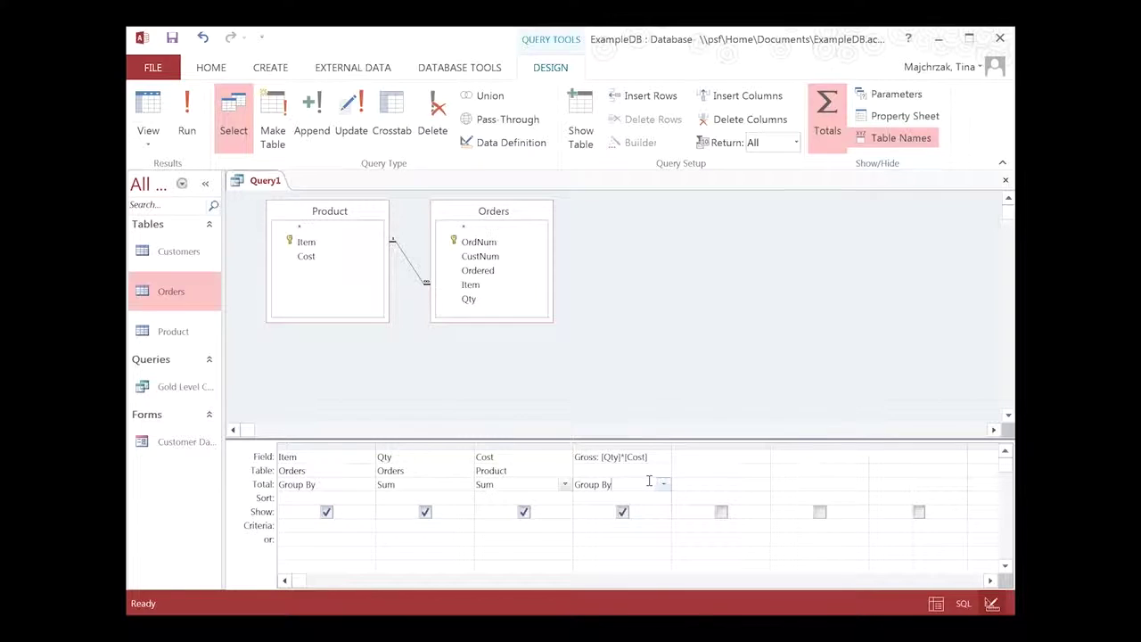
{"action": "left_click", "coordinate": [664, 485]}
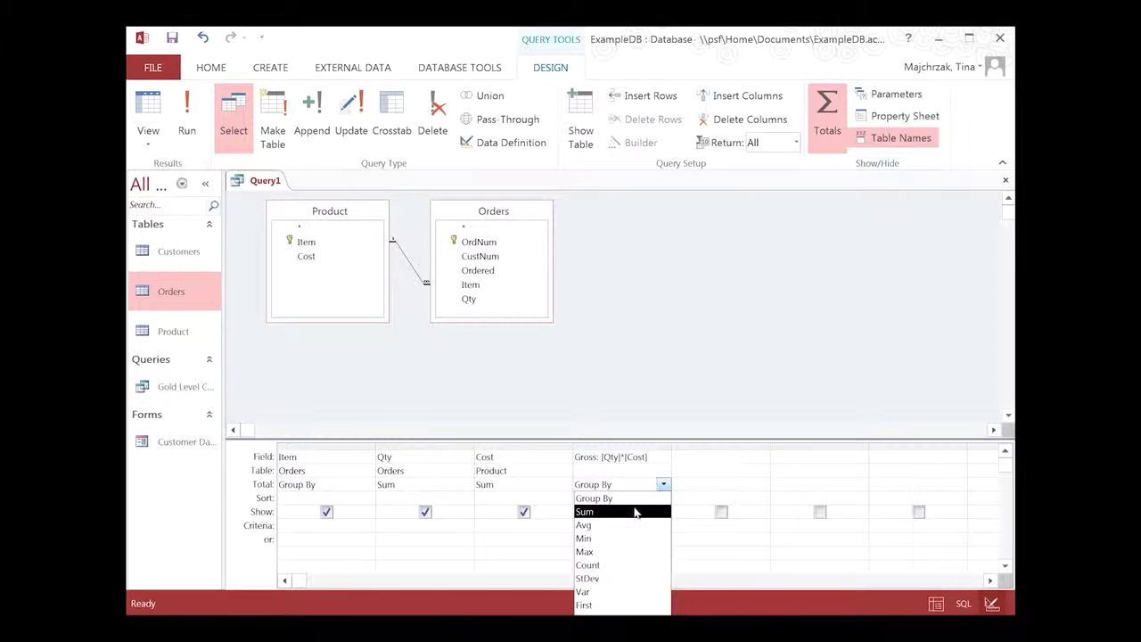
{"action": "left_click", "coordinate": [635, 512]}
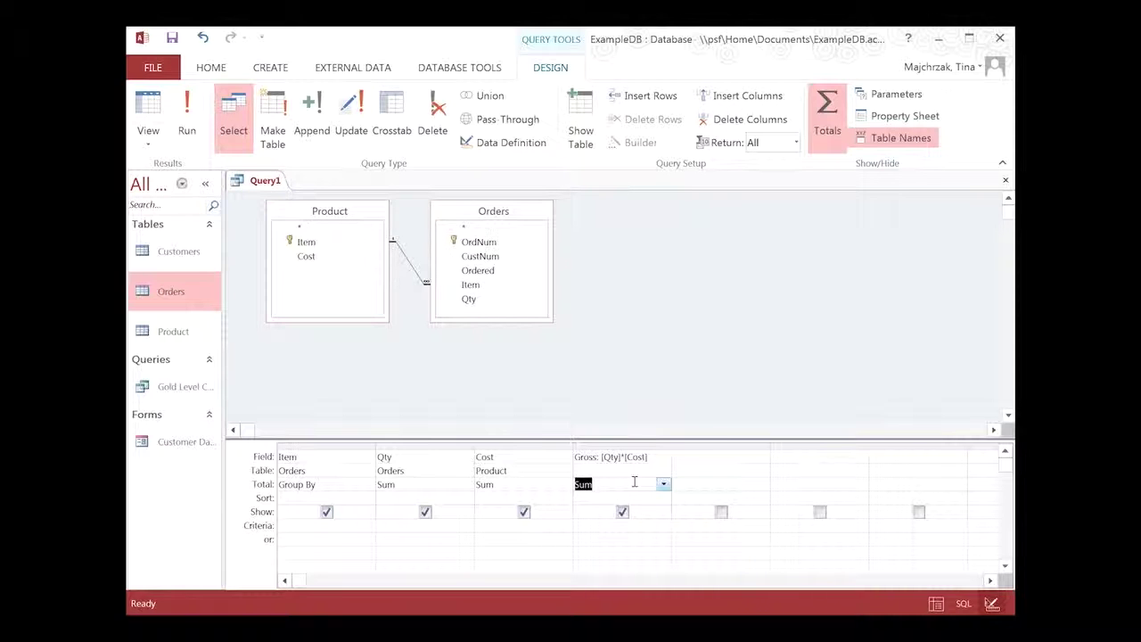
{"action": "left_click", "coordinate": [189, 125]}
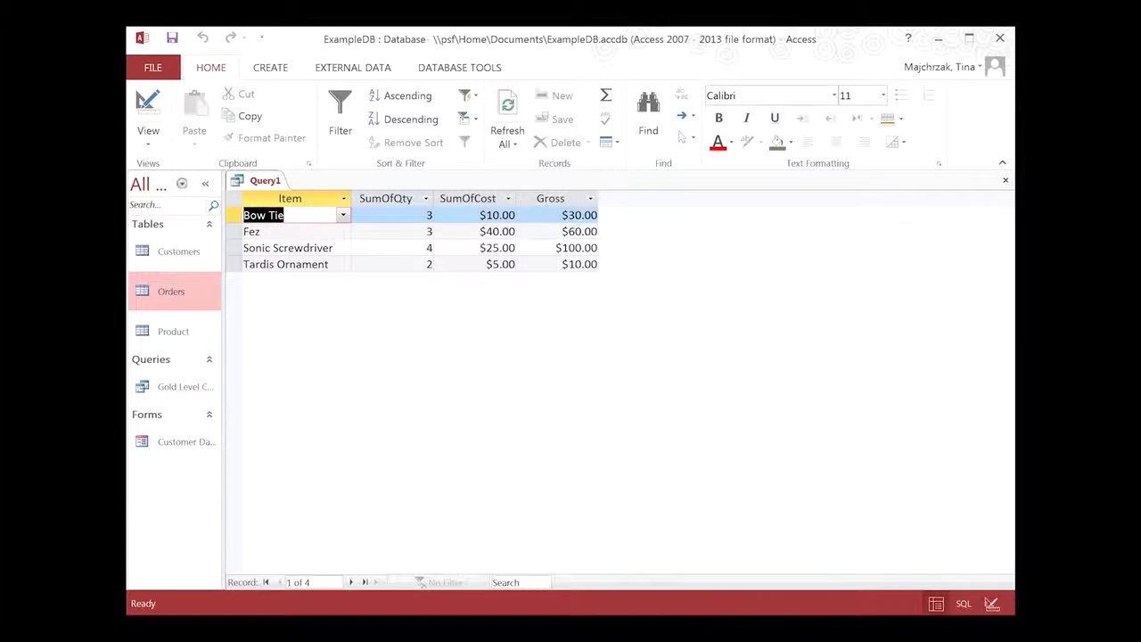
Step: Uncheck Show for Qty and Cost in Query1's design and rerun it to list only Item and Gross
{"action": "left_click", "coordinate": [148, 107]}
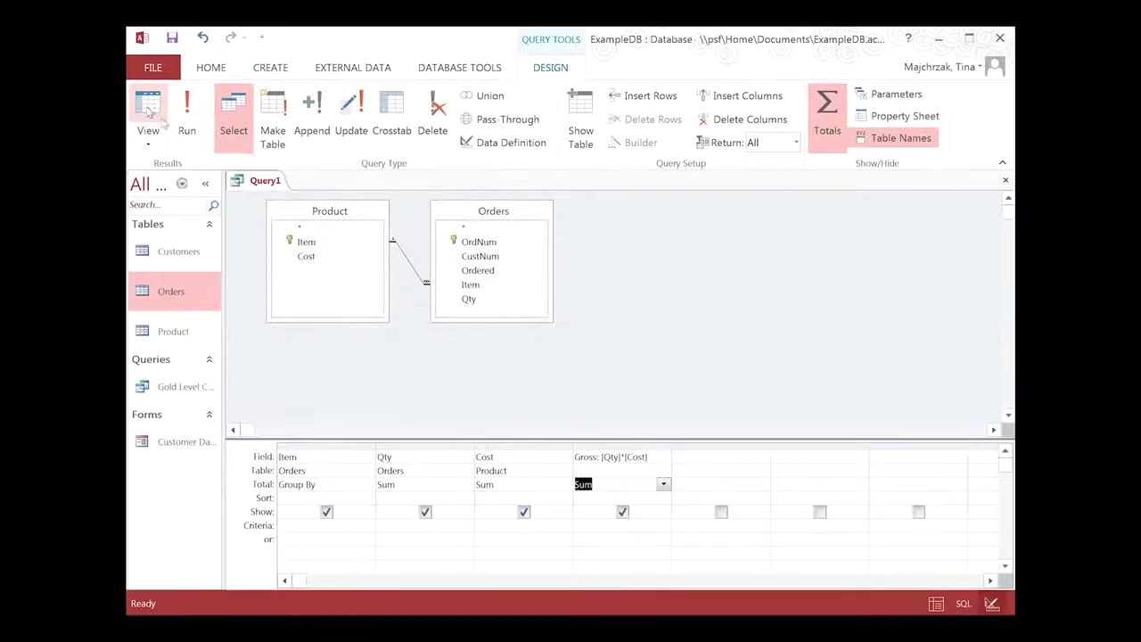
{"action": "left_click", "coordinate": [426, 513]}
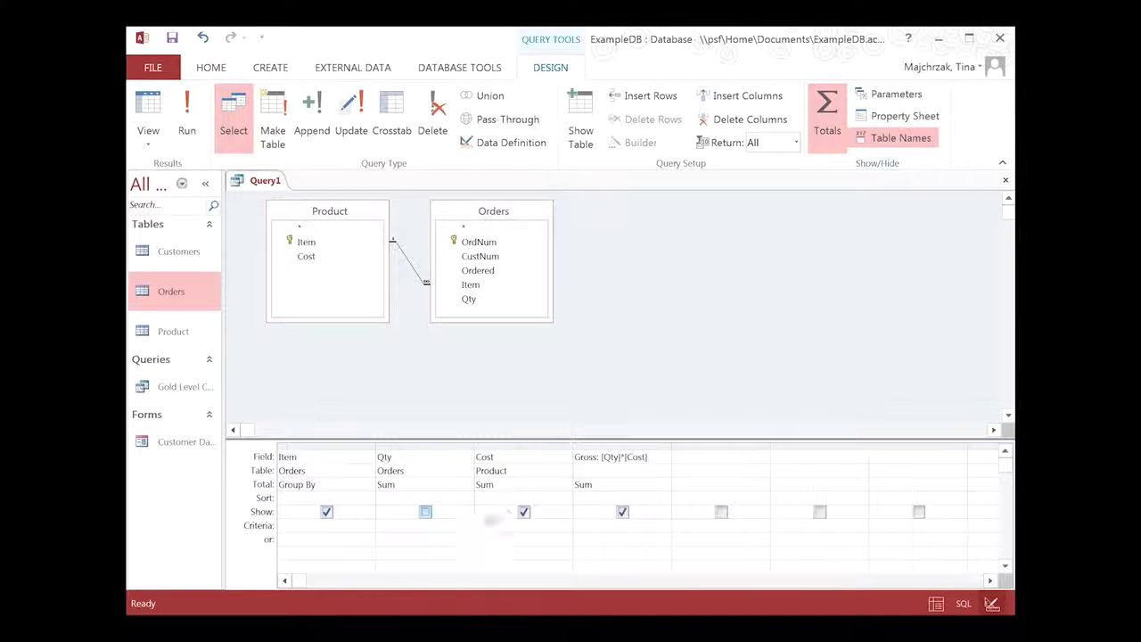
{"action": "left_click", "coordinate": [524, 513]}
{"action": "left_click", "coordinate": [187, 116]}
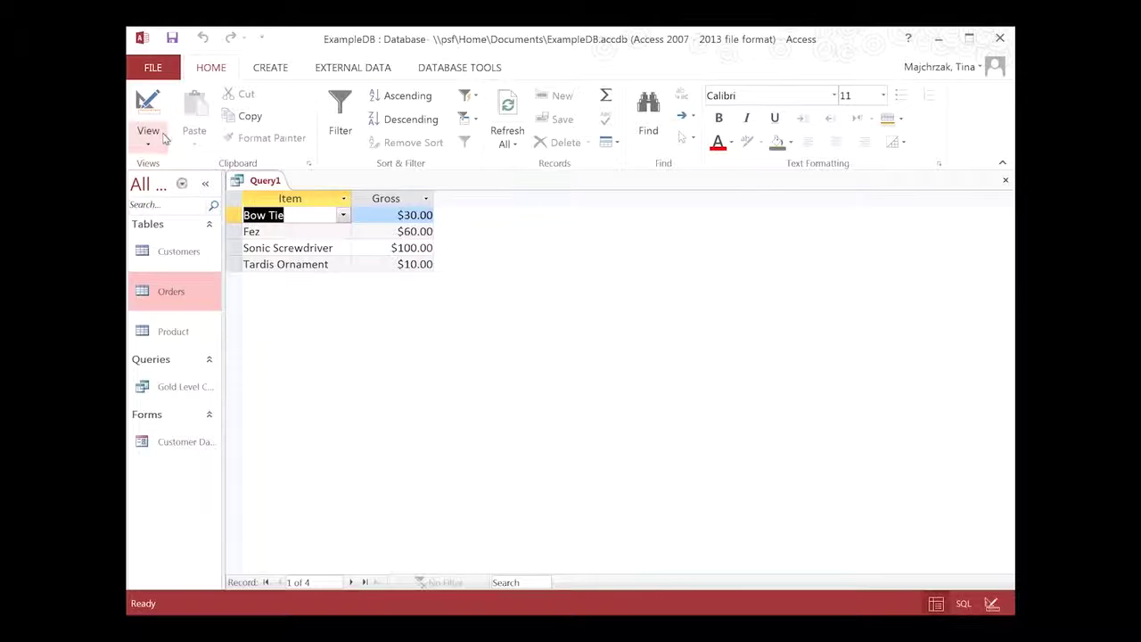
Step: Sort Query1's Gross column descending, run it, then close the query
{"action": "left_click", "coordinate": [153, 105]}
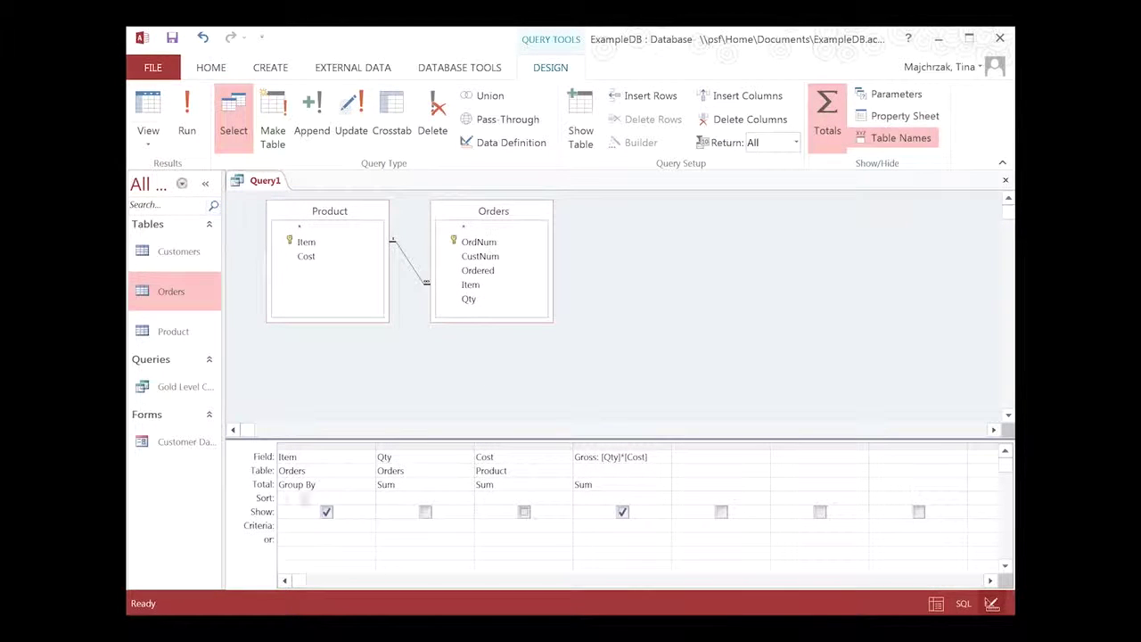
{"action": "left_click", "coordinate": [586, 499]}
{"action": "left_click", "coordinate": [663, 498]}
{"action": "left_click", "coordinate": [644, 525]}
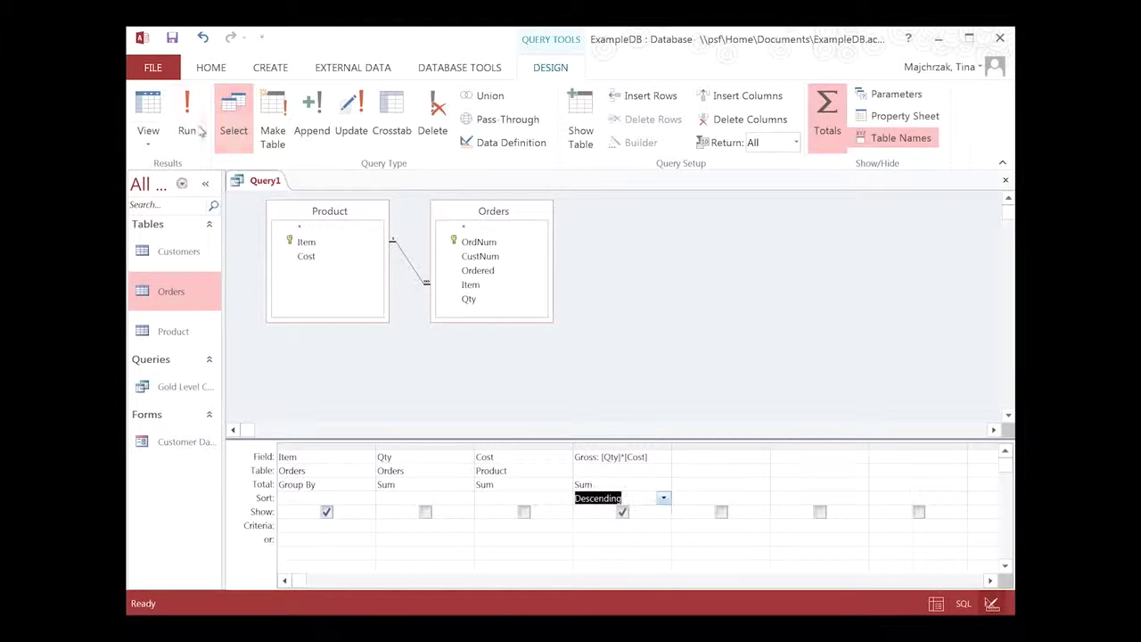
{"action": "left_click", "coordinate": [190, 122]}
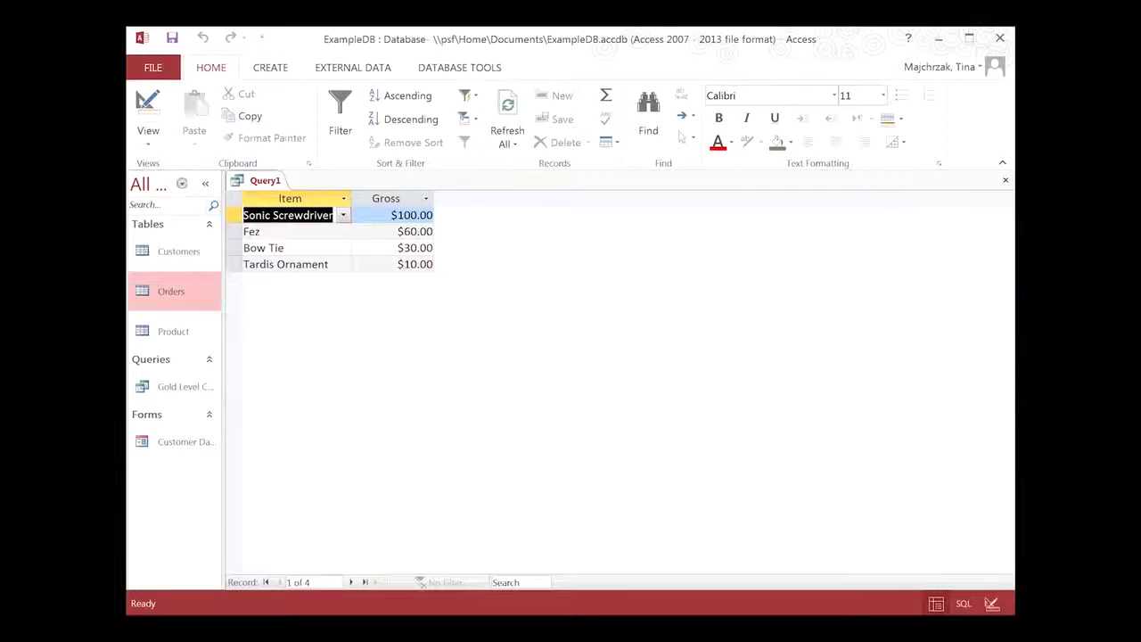
{"action": "left_click", "coordinate": [1005, 180]}
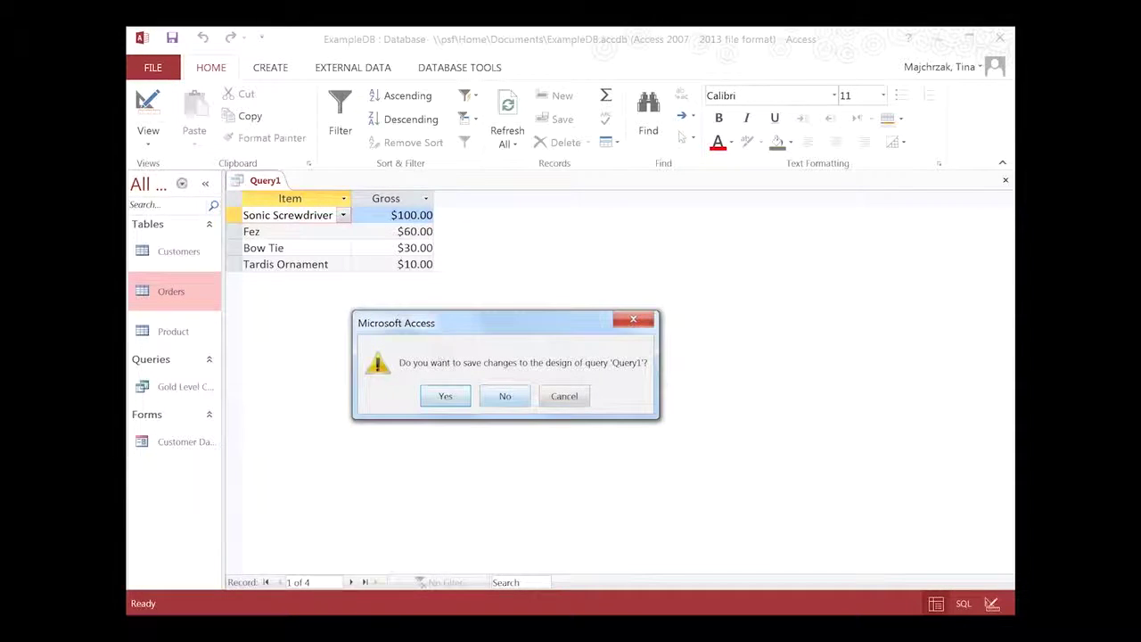
Step: Save the query as 'Most Profitable Items' and select it under Queries
{"action": "left_click", "coordinate": [449, 396]}
{"action": "type", "text": "Most P"}
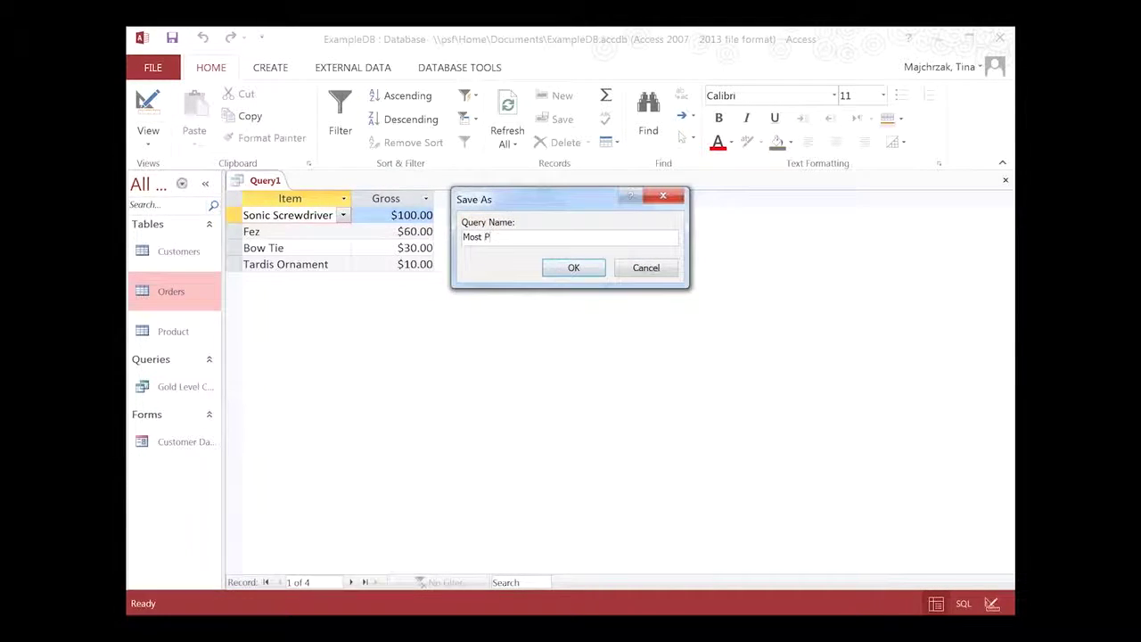
{"action": "type", "text": "rofitable Items"}
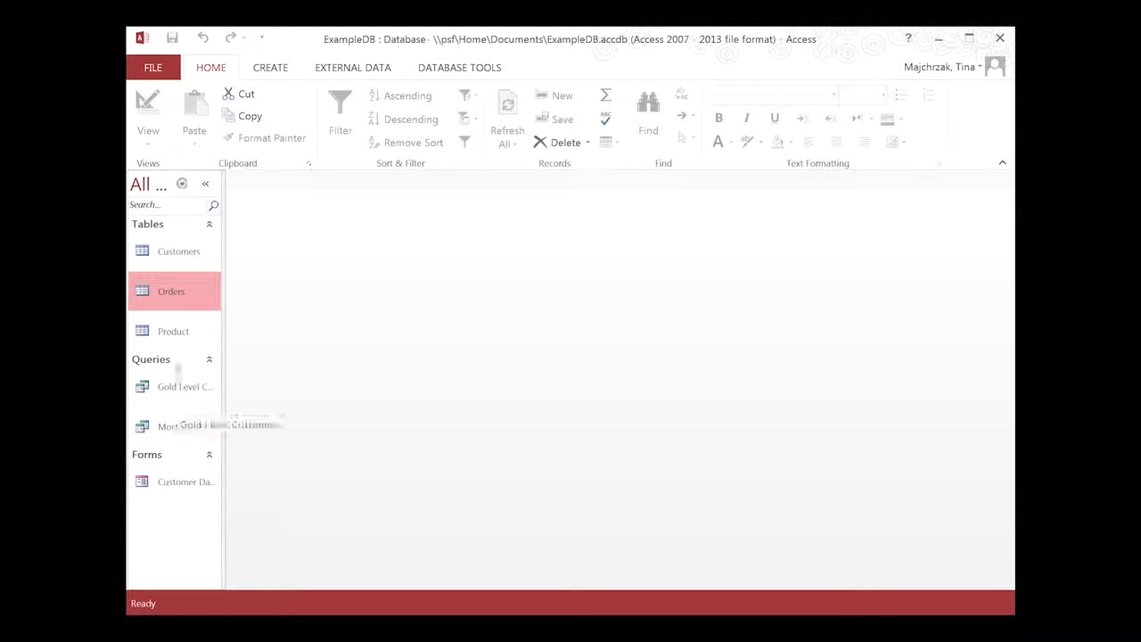
{"action": "left_click", "coordinate": [172, 432]}
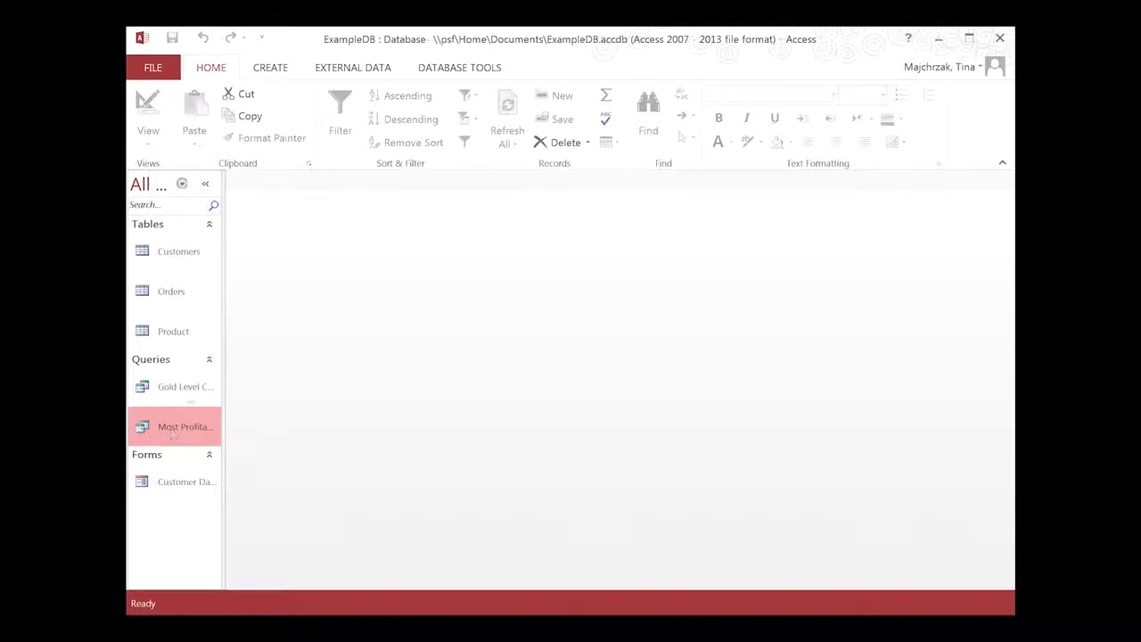
{"action": "left_click", "coordinate": [273, 71]}
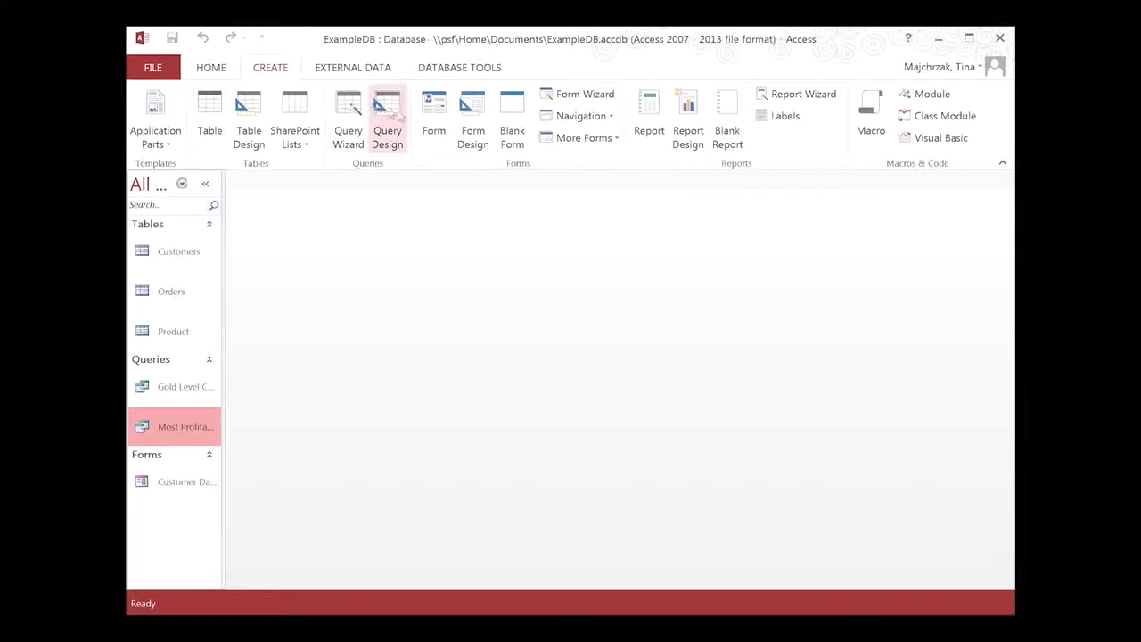
Step: Generate a report from the Most Profitable Items query and delete its Gross total and empty row
{"action": "left_click", "coordinate": [647, 114]}
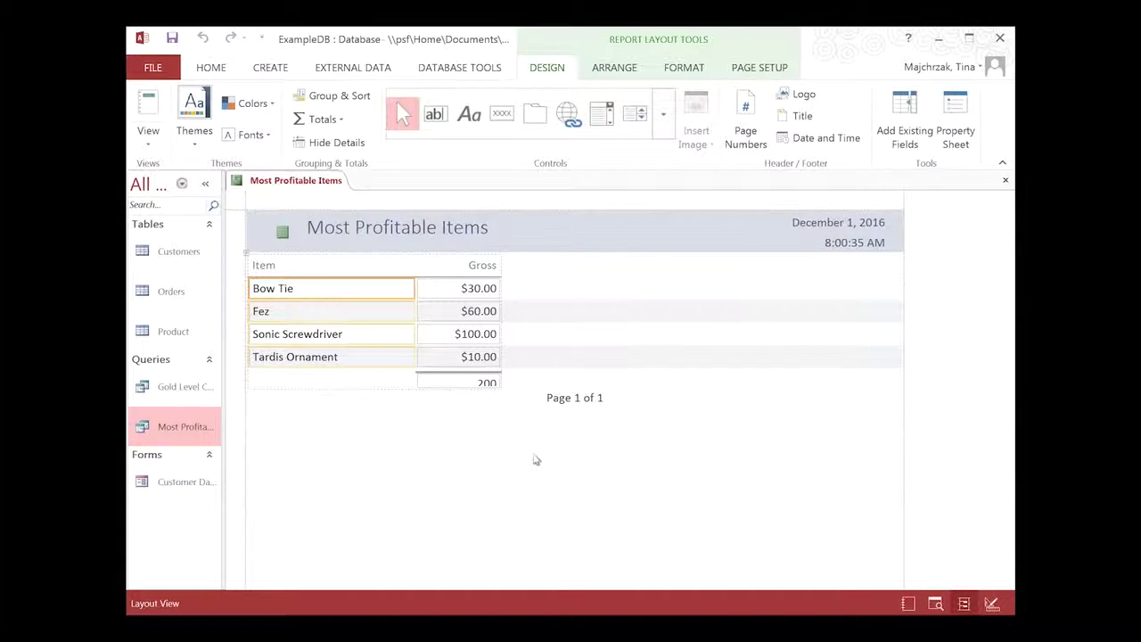
{"action": "left_click", "coordinate": [455, 381]}
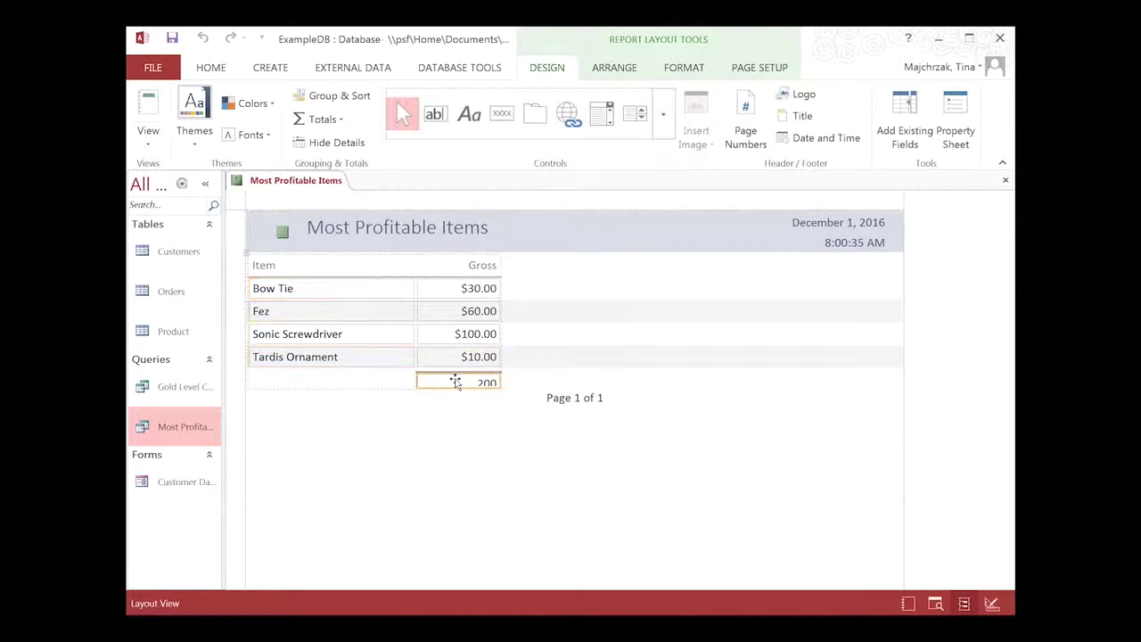
{"action": "key", "text": "Delete"}
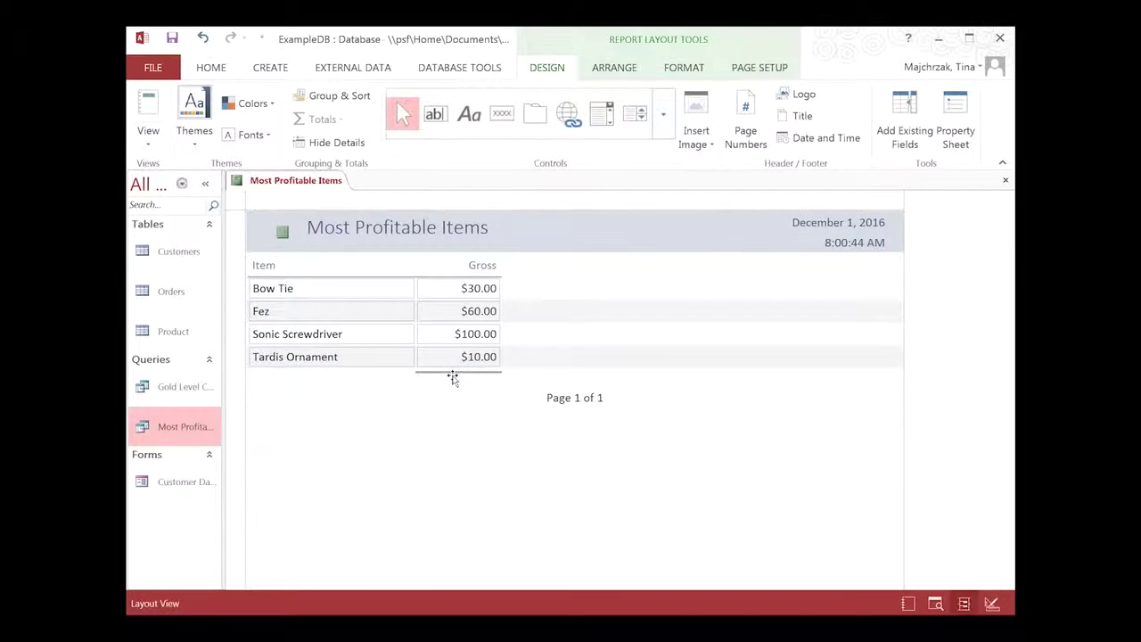
{"action": "left_click", "coordinate": [453, 378]}
{"action": "key", "text": "Delete"}
Step: Delete the page number, header date, header time and leftover header placeholder from the report
{"action": "left_click", "coordinate": [559, 378]}
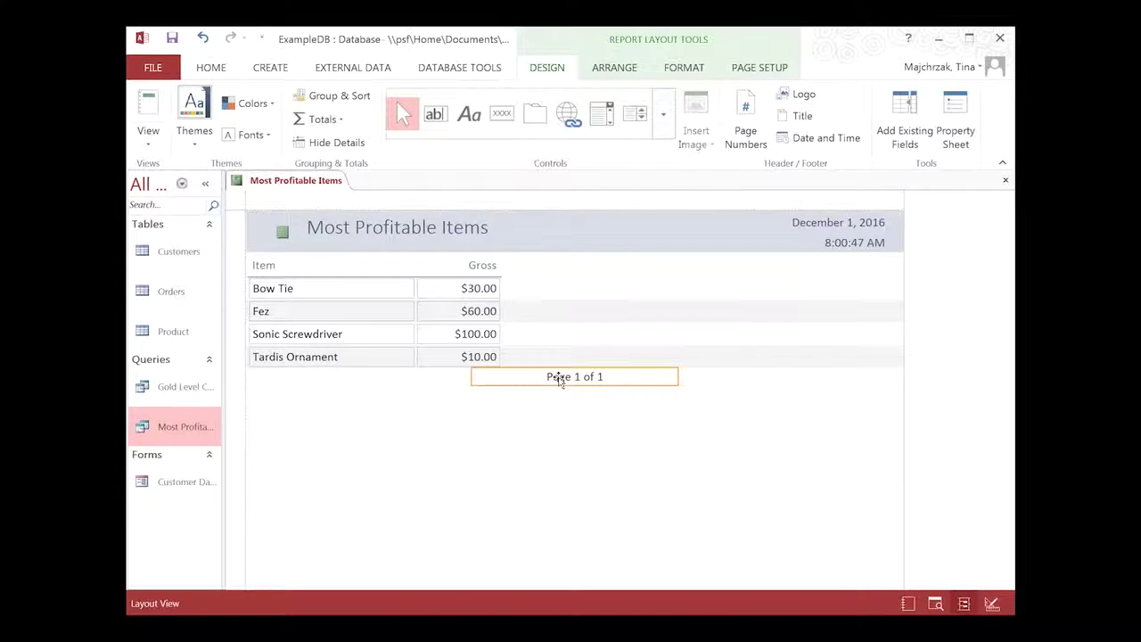
{"action": "key", "text": "Delete"}
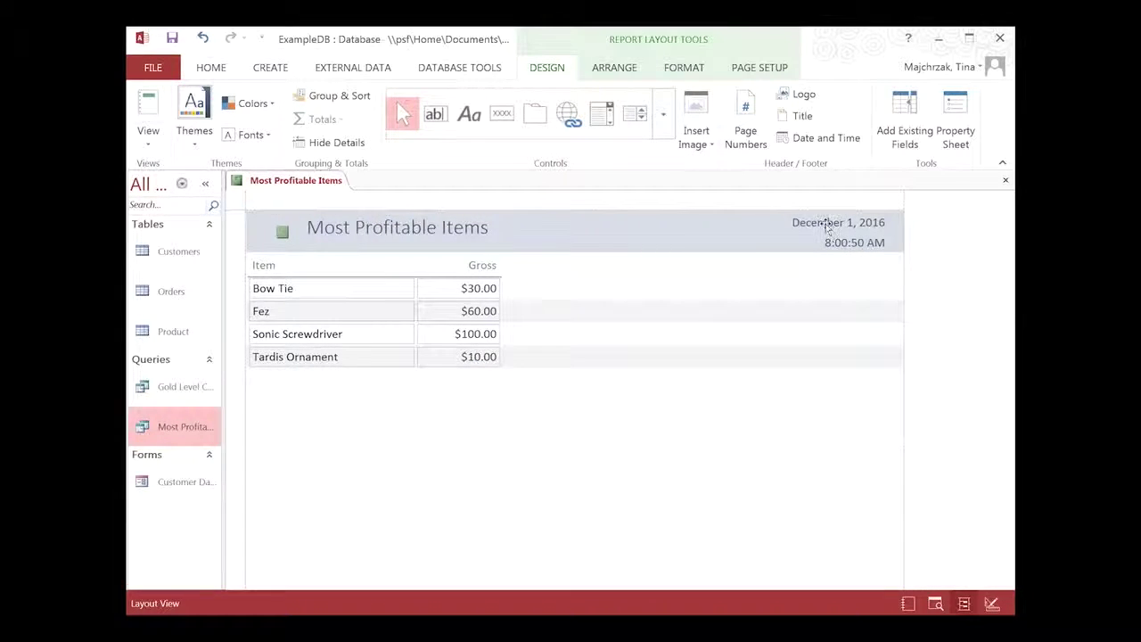
{"action": "left_click", "coordinate": [825, 225]}
{"action": "key", "text": "Delete"}
{"action": "left_click", "coordinate": [826, 240]}
{"action": "key", "text": "Delete"}
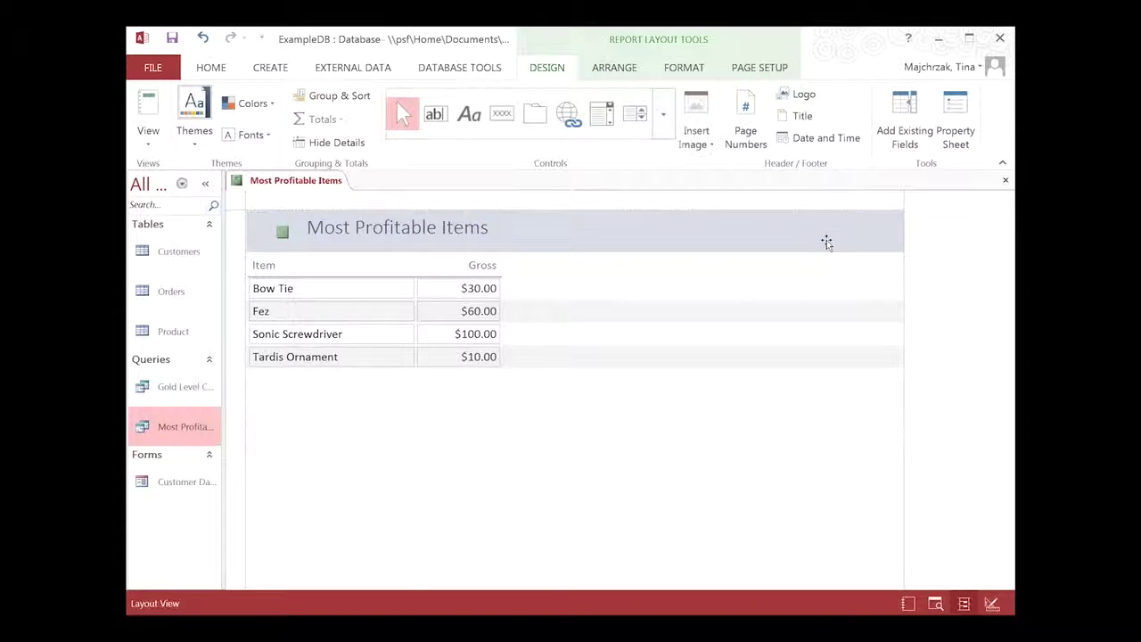
{"action": "left_click", "coordinate": [815, 236]}
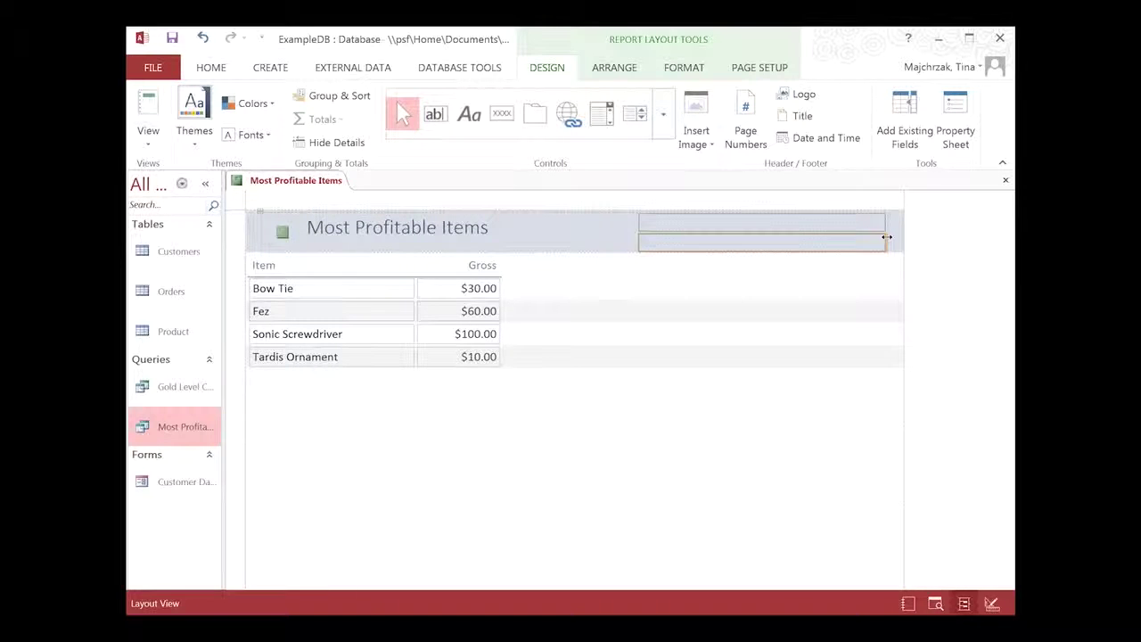
{"action": "key", "text": "Delete"}
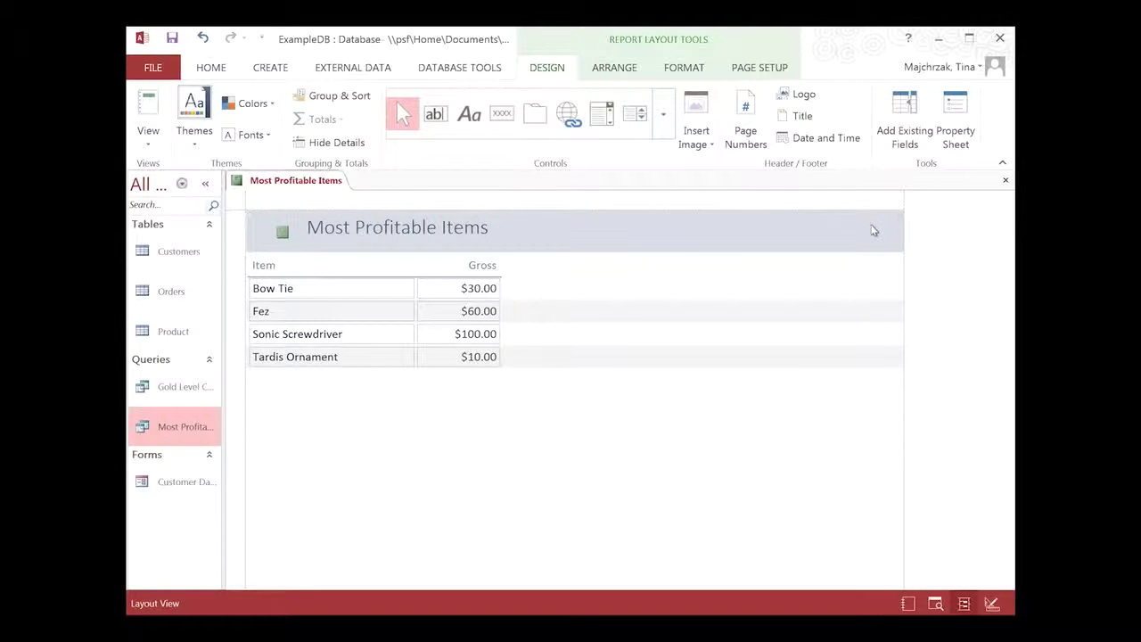
Step: In Layout View, set the report's Alternate Row Color to white
{"action": "left_click", "coordinate": [148, 142]}
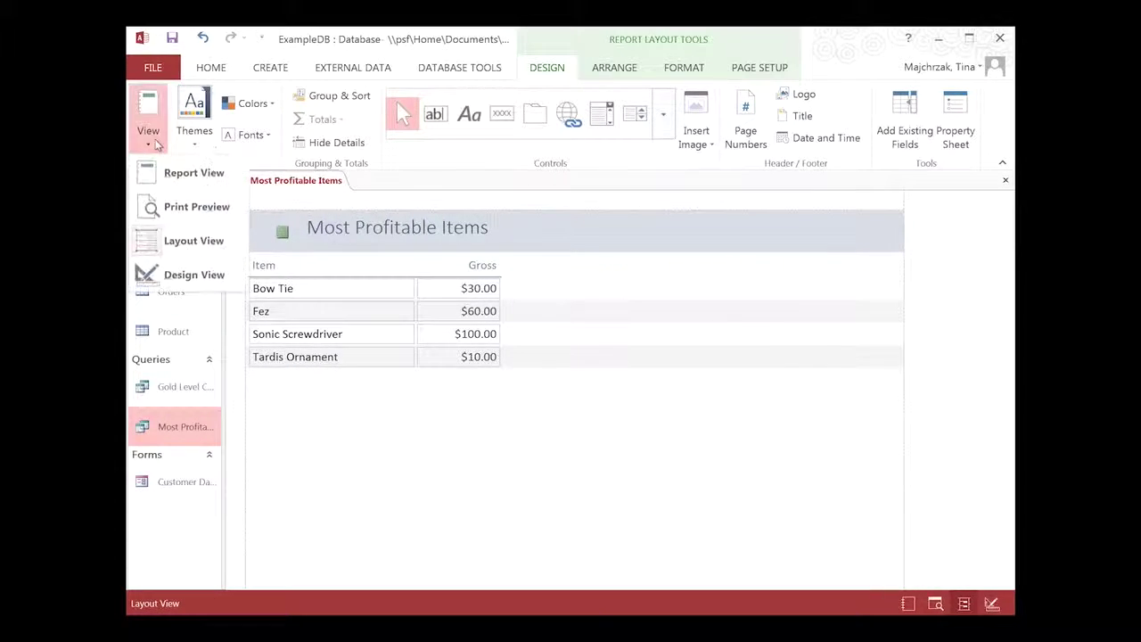
{"action": "left_click", "coordinate": [183, 237]}
{"action": "left_click", "coordinate": [513, 313]}
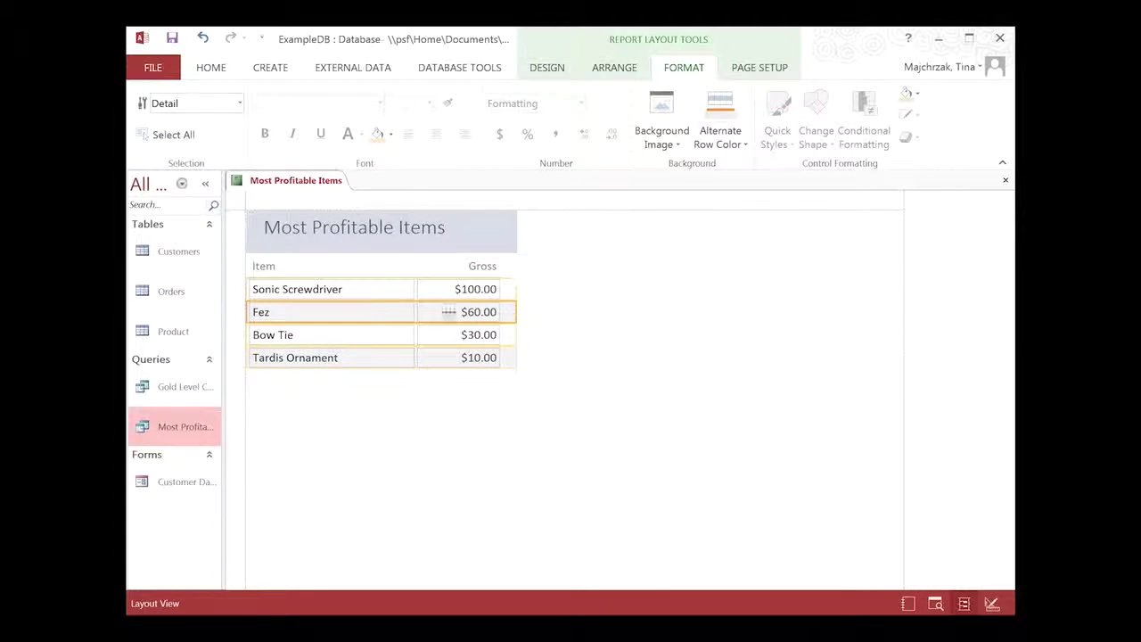
{"action": "left_click", "coordinate": [744, 136]}
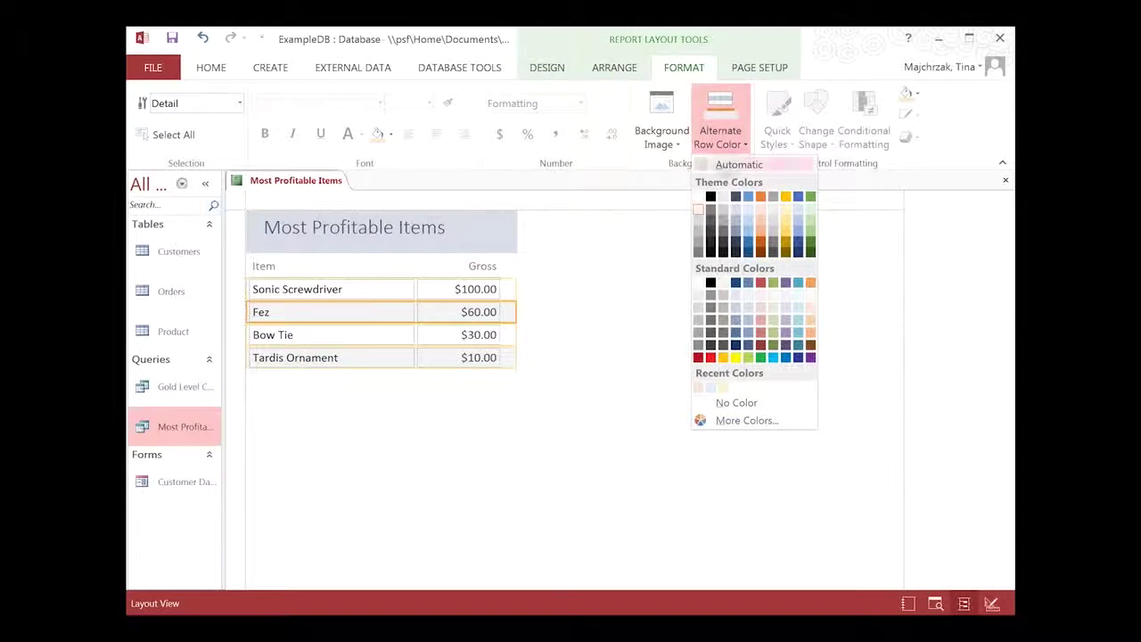
{"action": "left_click", "coordinate": [700, 198]}
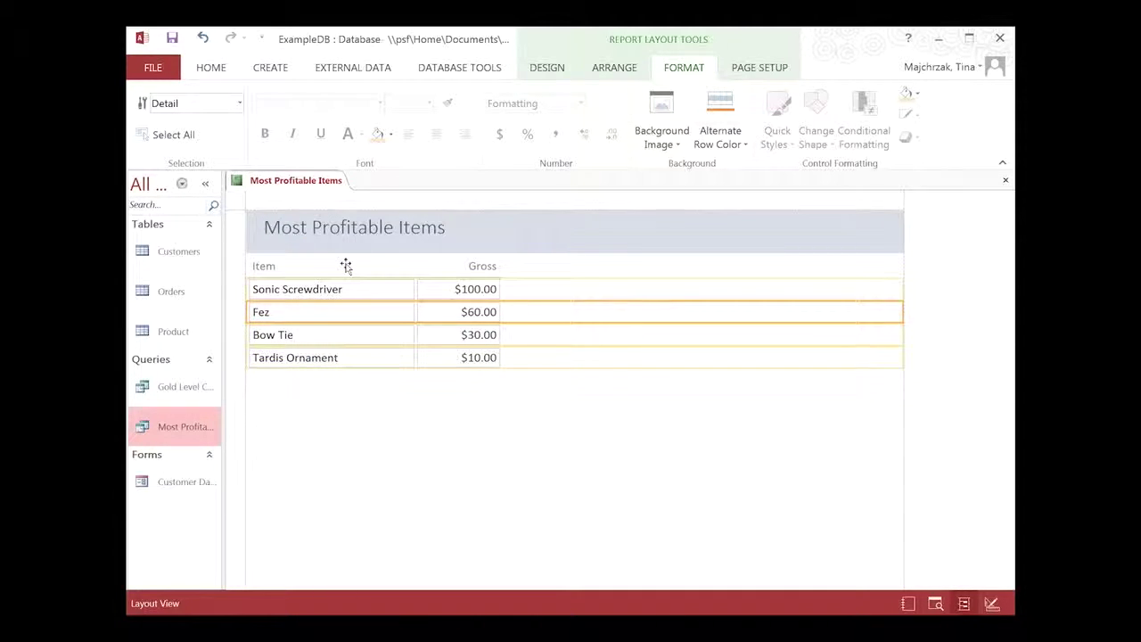
Step: Make the borders of all Item and Gross cells transparent
{"action": "left_click", "coordinate": [397, 292]}
{"action": "left_click", "coordinate": [441, 357]}
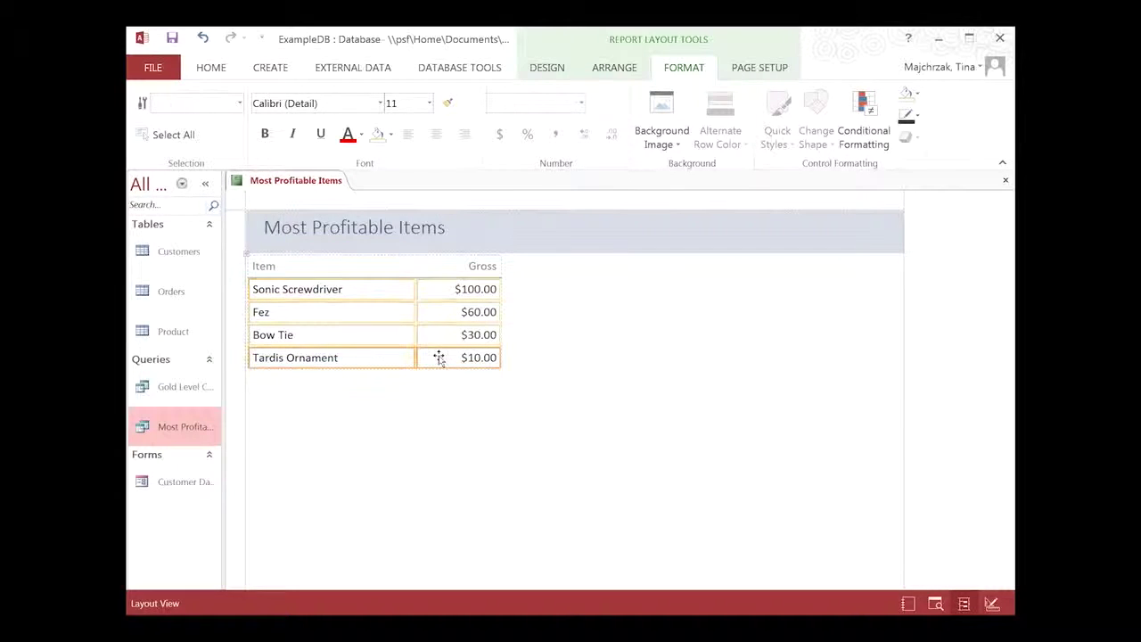
{"action": "left_click", "coordinate": [919, 114]}
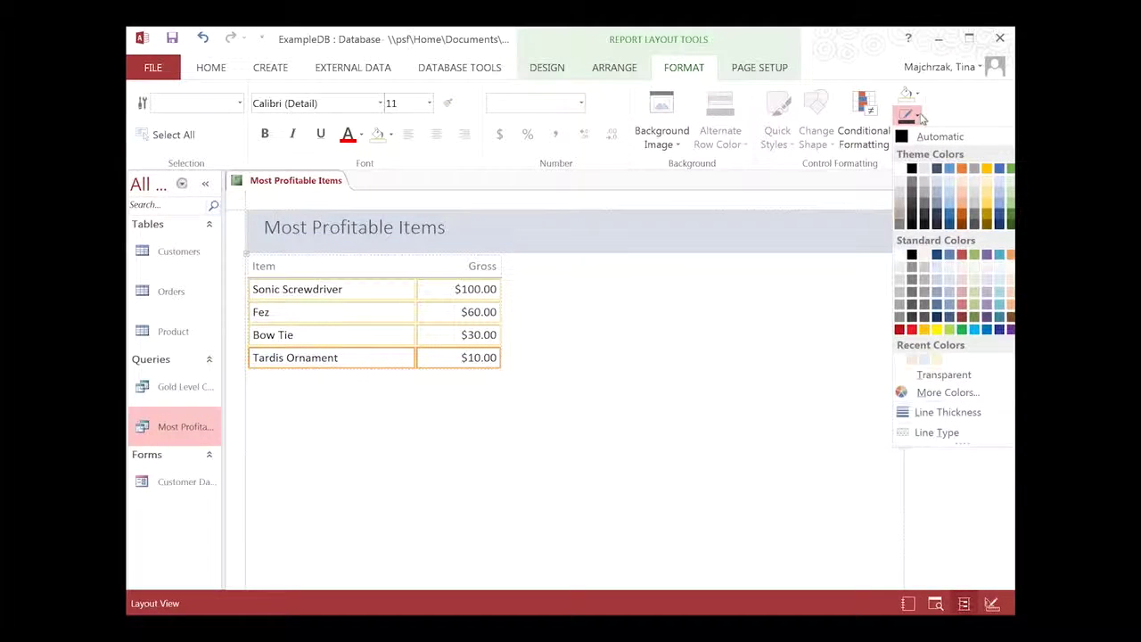
{"action": "left_click", "coordinate": [899, 376]}
{"action": "left_click", "coordinate": [573, 382]}
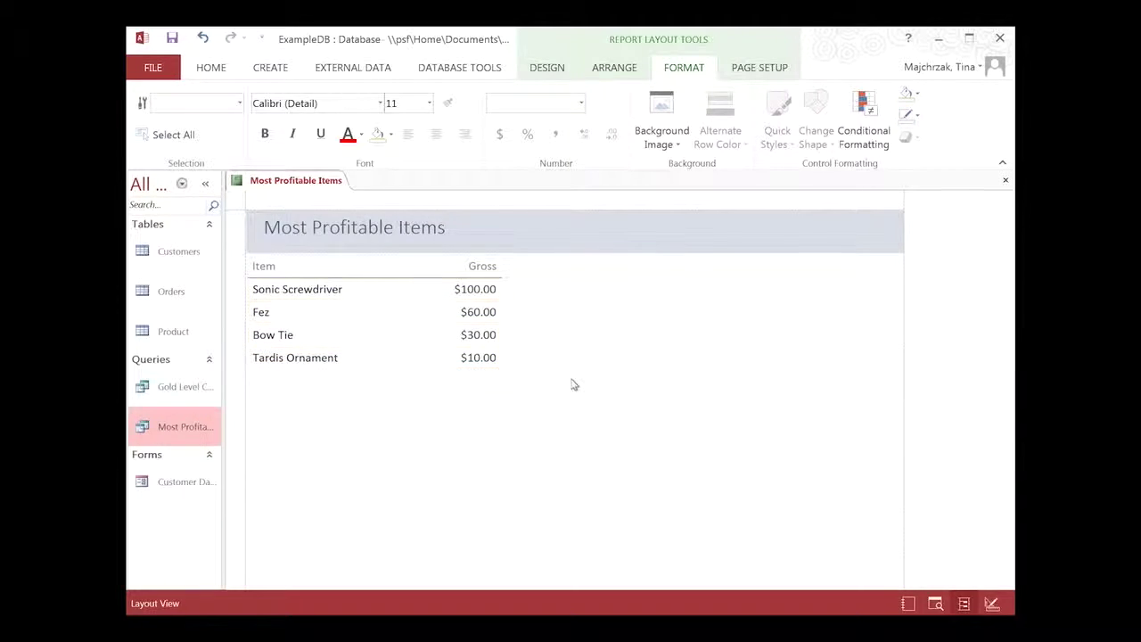
{"action": "left_click", "coordinate": [387, 295]}
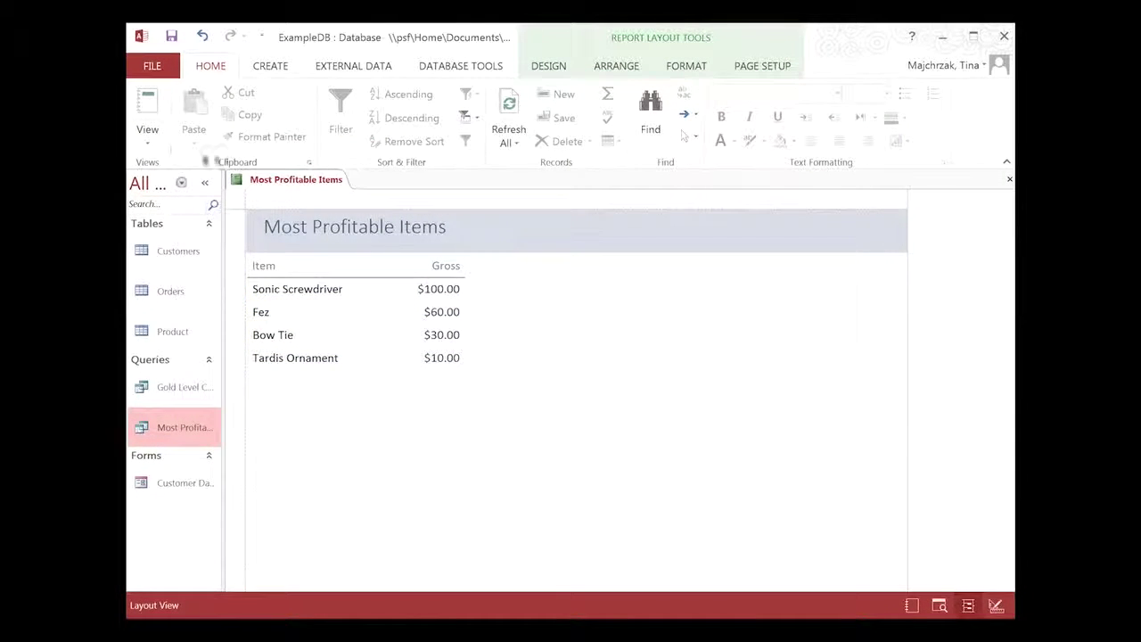
Step: In Design View, narrow the report to the title's width, then show it in Report View
{"action": "left_click", "coordinate": [148, 134]}
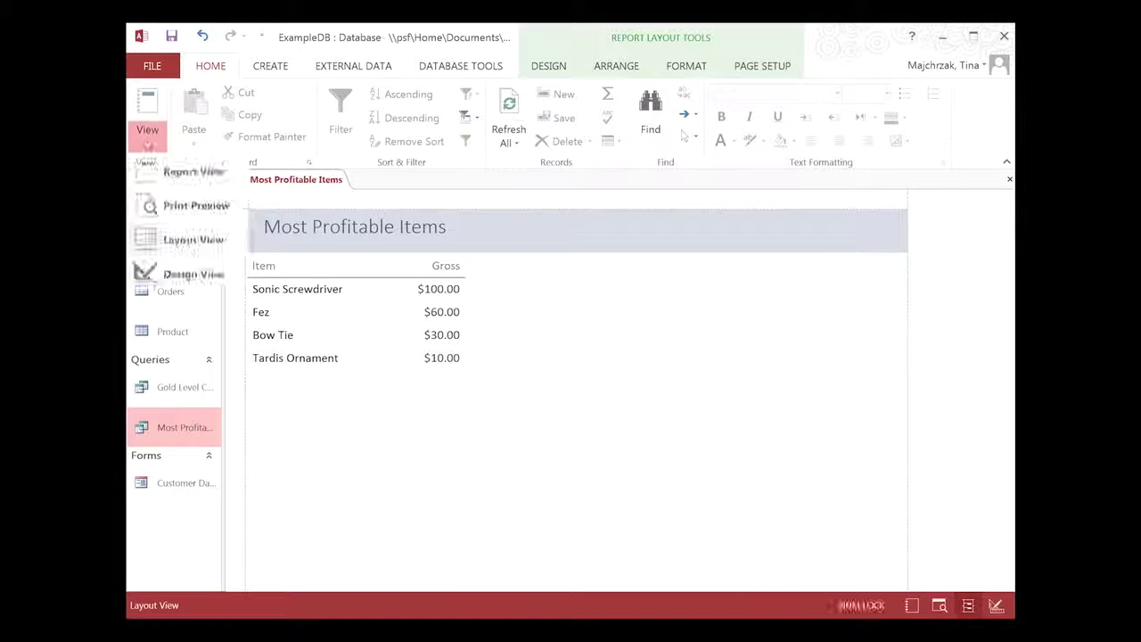
{"action": "left_click", "coordinate": [147, 134]}
{"action": "left_click", "coordinate": [147, 134]}
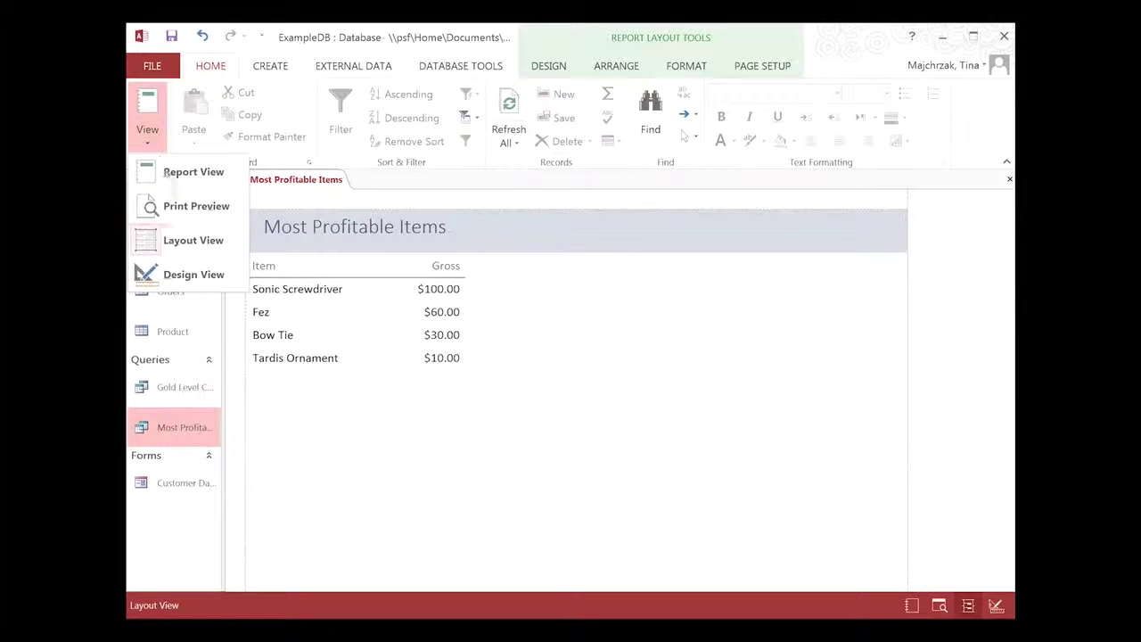
{"action": "left_click", "coordinate": [194, 274]}
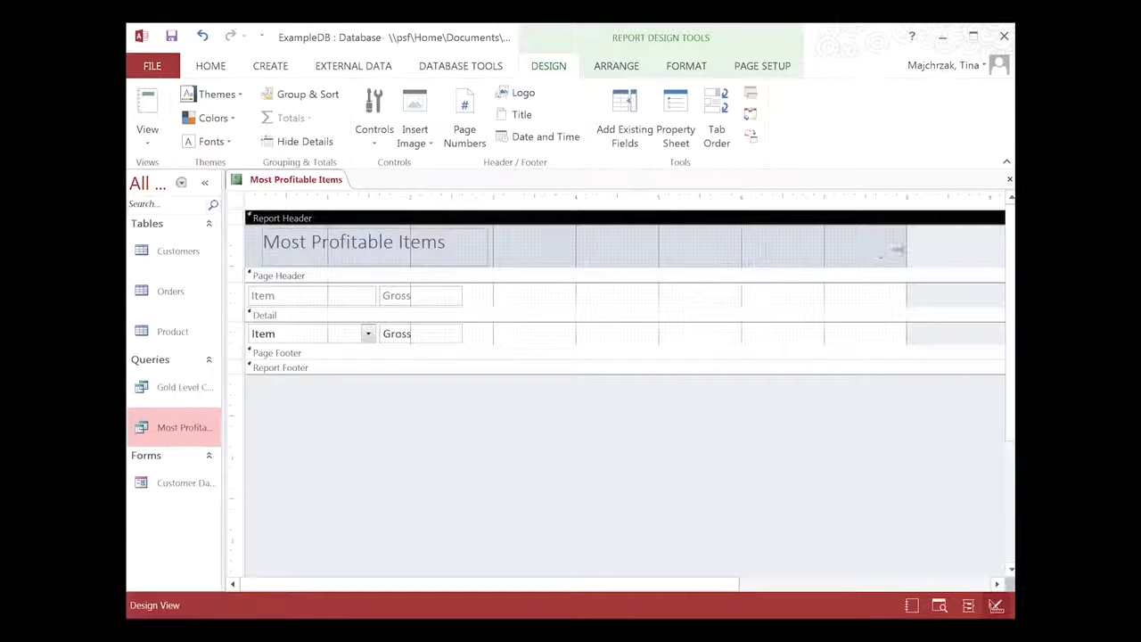
{"action": "left_click_drag", "start_coordinate": [905, 244], "coordinate": [458, 246]}
{"action": "left_click", "coordinate": [482, 245]}
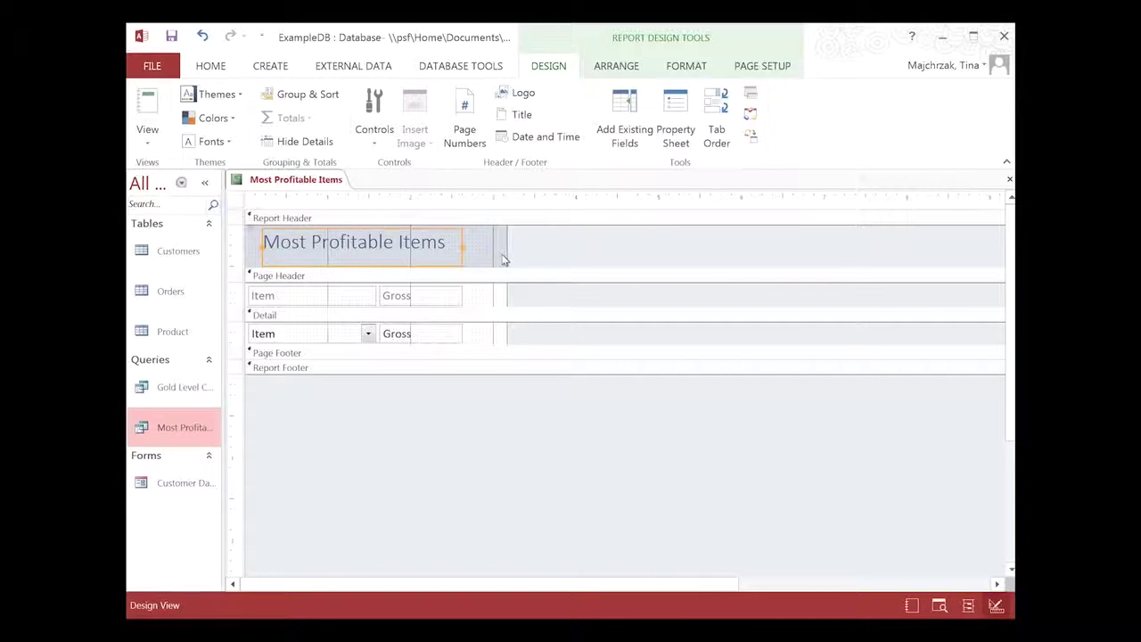
{"action": "left_click_drag", "start_coordinate": [507, 247], "coordinate": [471, 249]}
{"action": "left_click", "coordinate": [149, 111]}
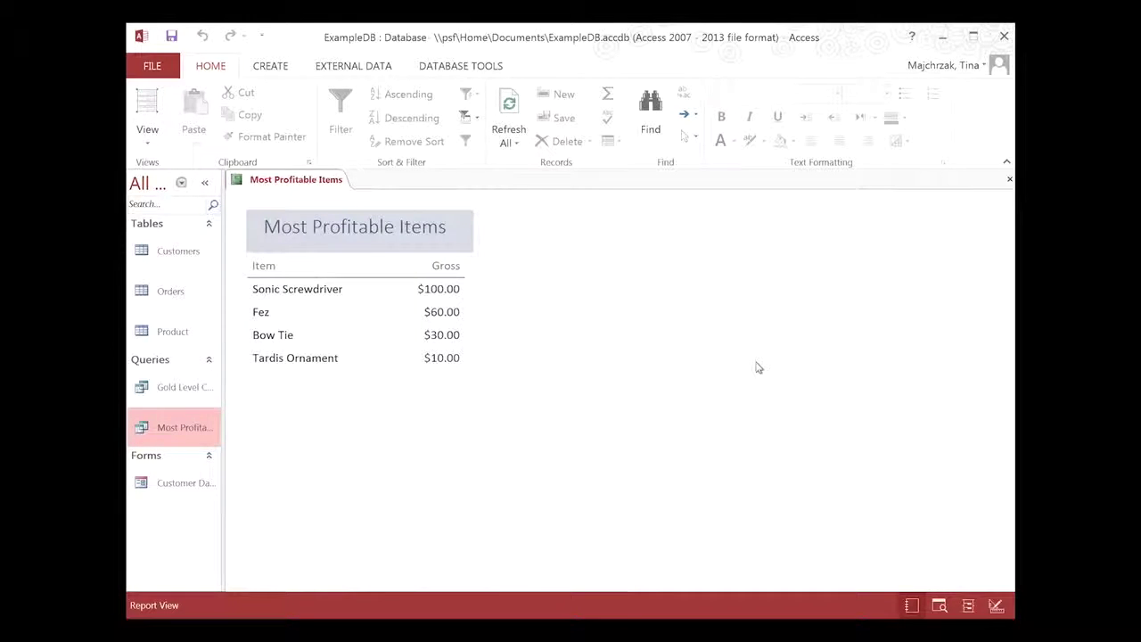
Step: Save the report as 'Most Profitable Items' and close it
{"action": "left_click", "coordinate": [171, 35]}
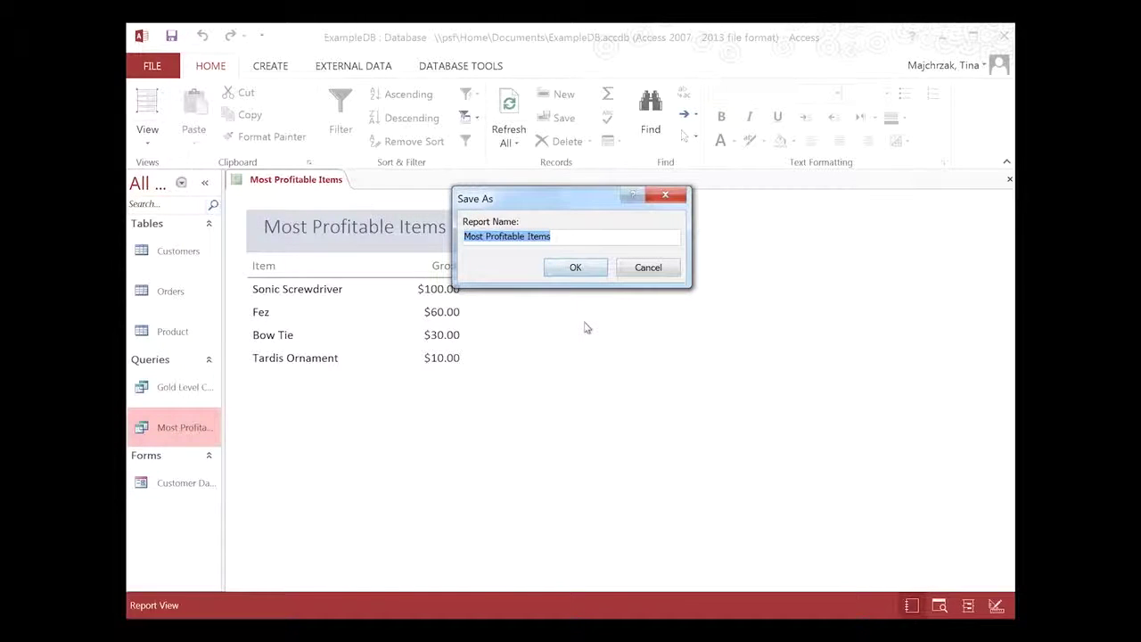
{"action": "left_click", "coordinate": [577, 269]}
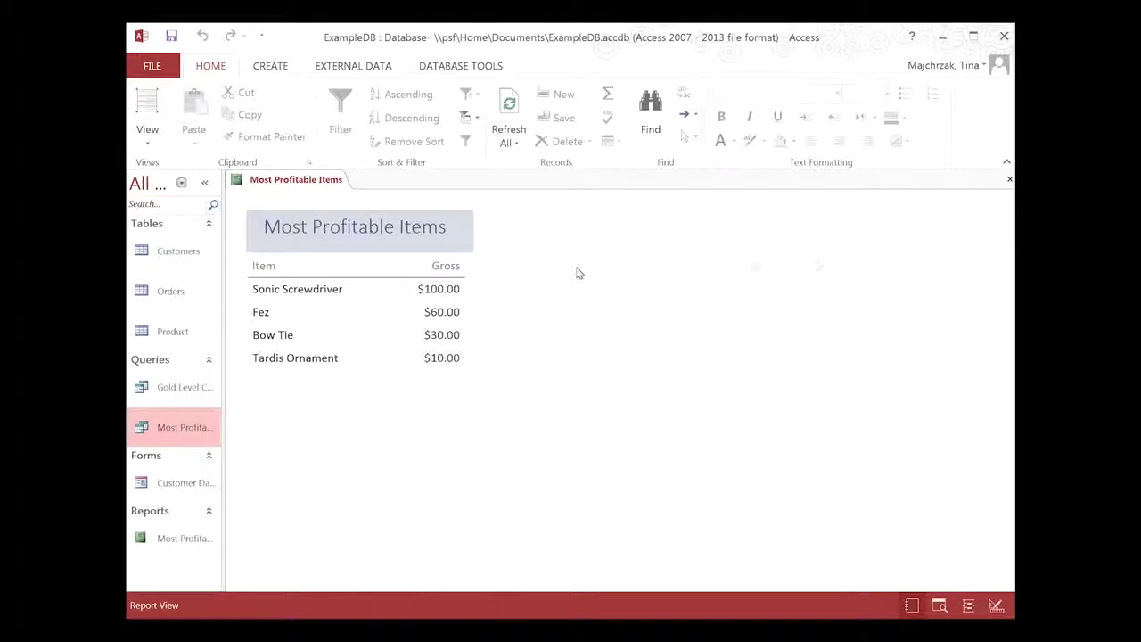
{"action": "key", "text": "ctrl+w"}
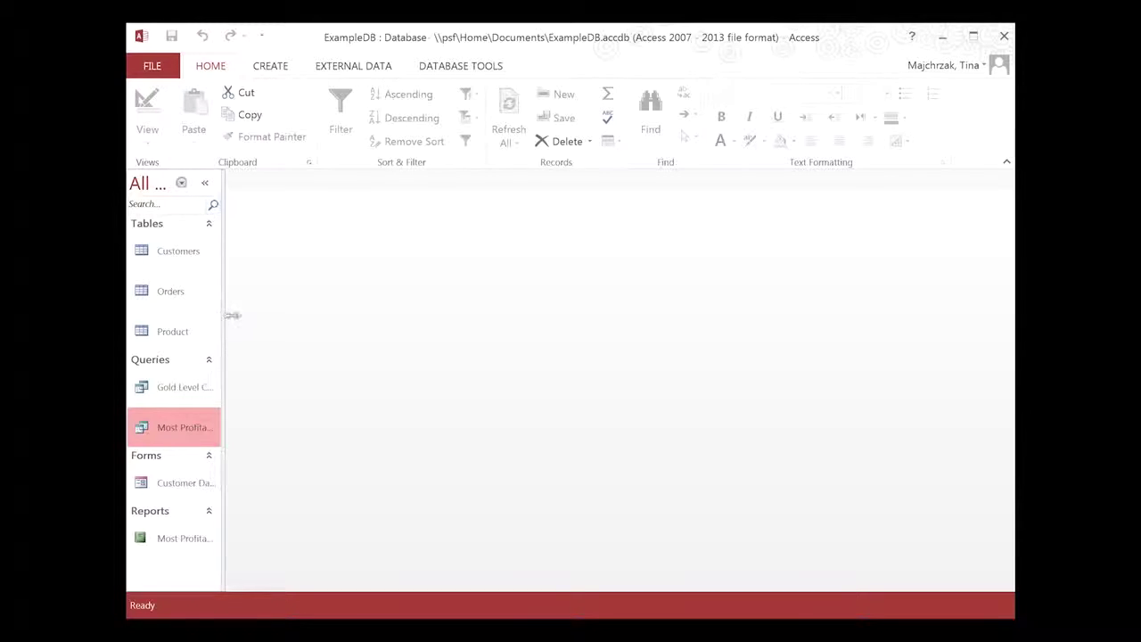
Step: Close the remaining form, query and table tabs and show the File Info page
{"action": "left_click_drag", "start_coordinate": [232, 314], "coordinate": [265, 311]}
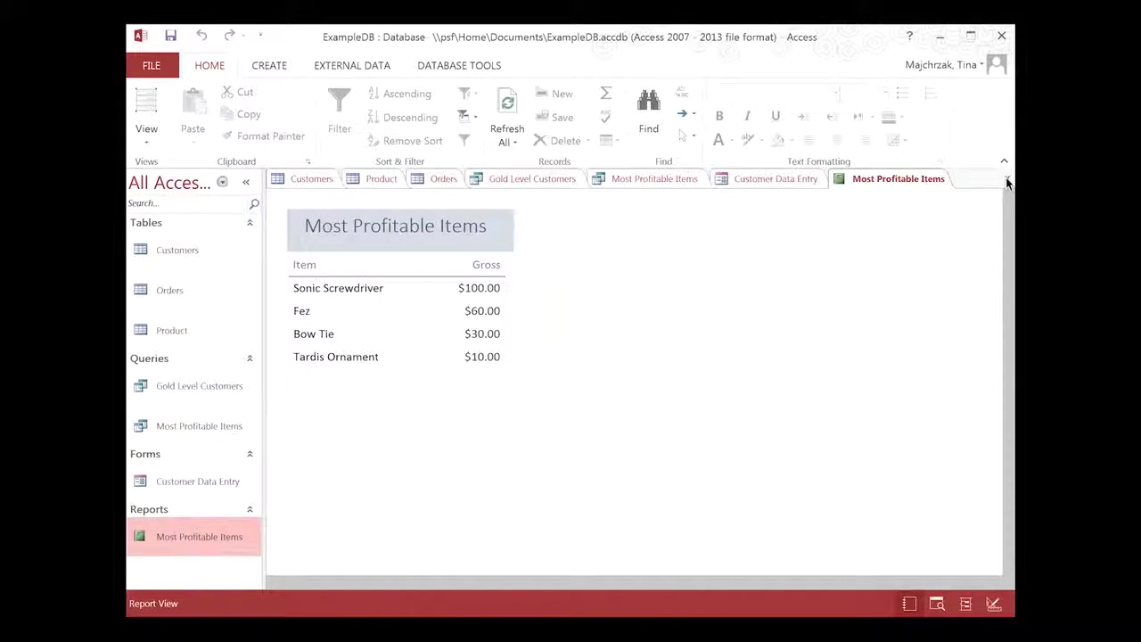
{"action": "left_click", "coordinate": [1007, 180]}
{"action": "left_click", "coordinate": [1008, 180]}
{"action": "left_click", "coordinate": [1007, 180]}
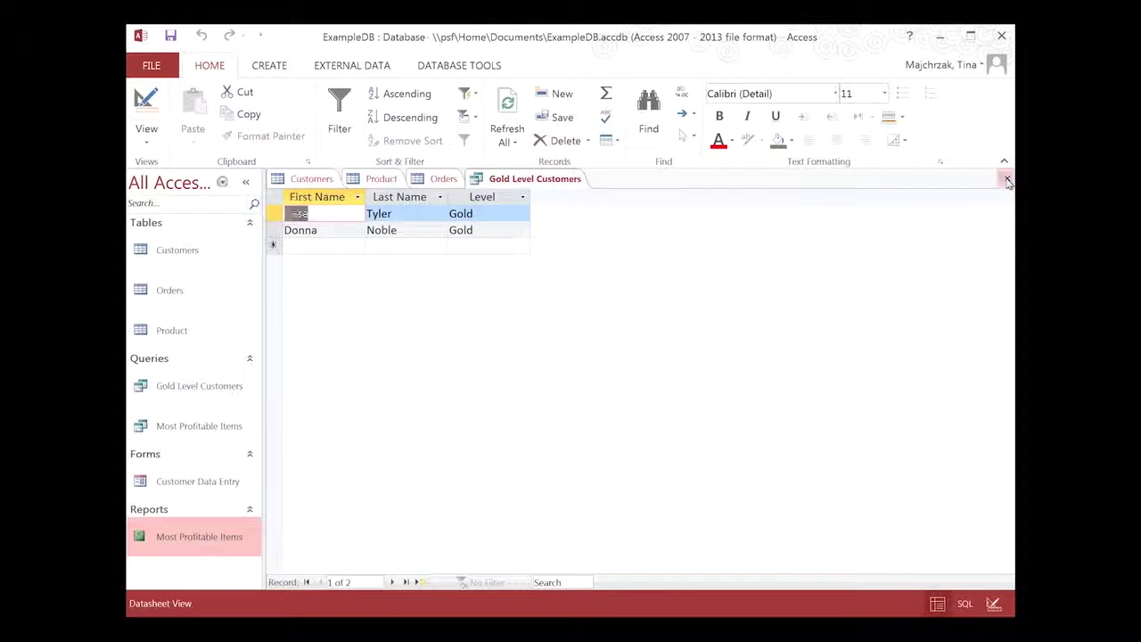
{"action": "left_click", "coordinate": [1008, 180]}
{"action": "left_click", "coordinate": [1007, 180]}
{"action": "left_click", "coordinate": [1008, 180]}
{"action": "left_click", "coordinate": [1008, 180]}
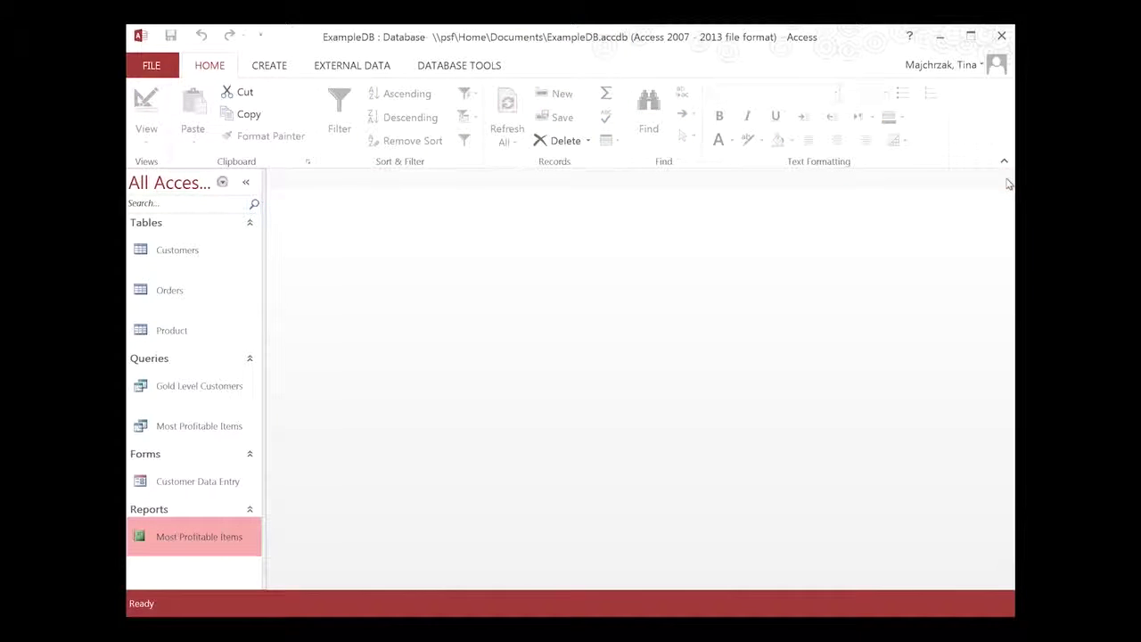
{"action": "left_click", "coordinate": [152, 65]}
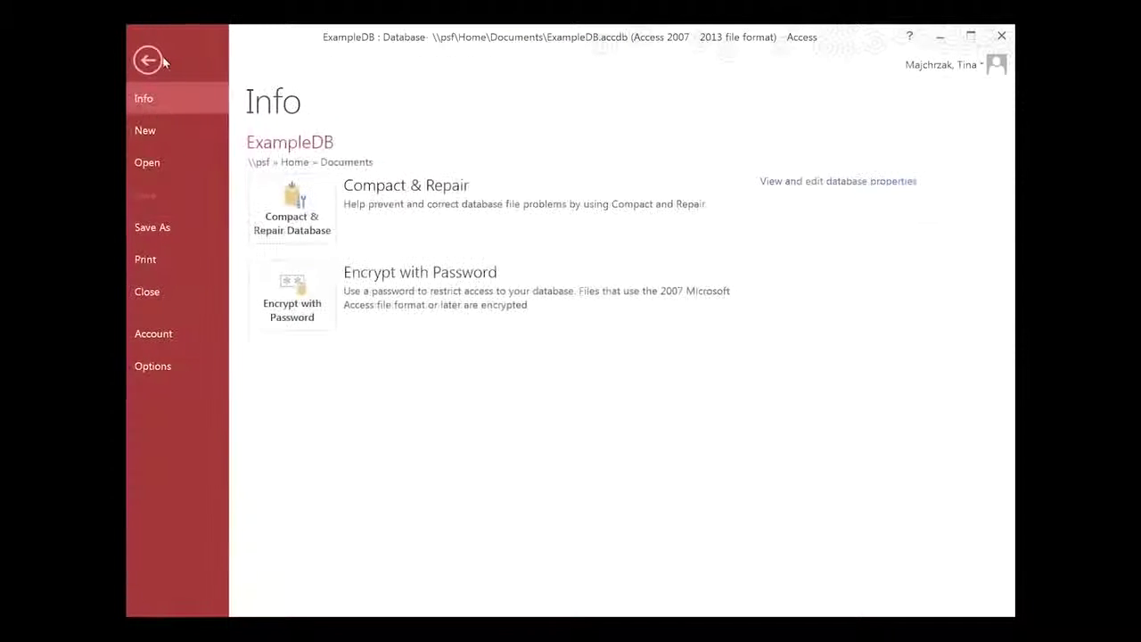